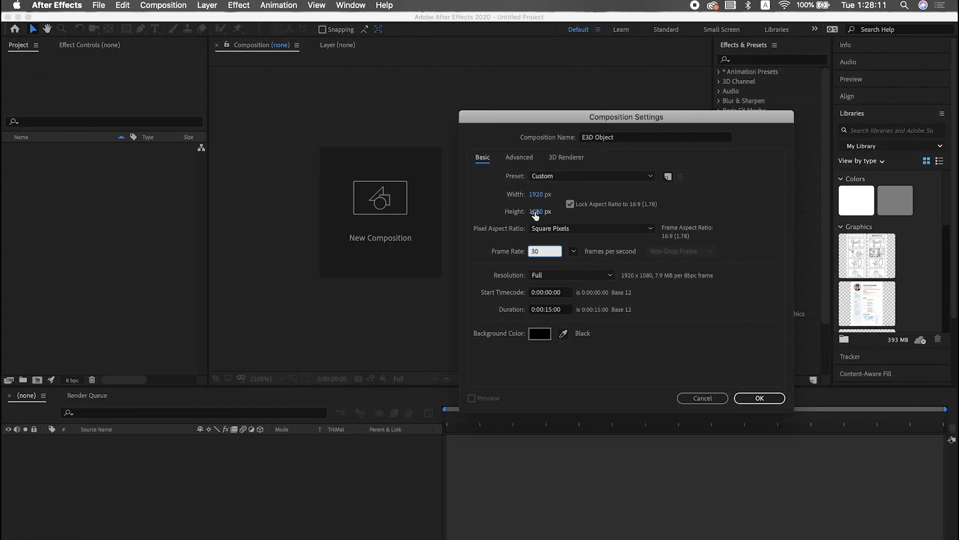
Create the 10-second E3D Object composition and add Gangnam.mp4 to its timeline
click(552, 310)
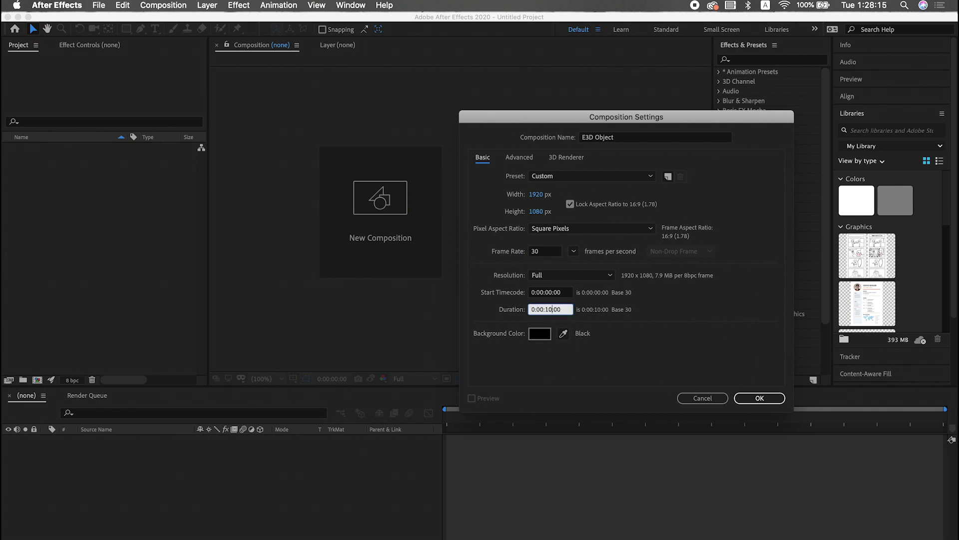
click(777, 399)
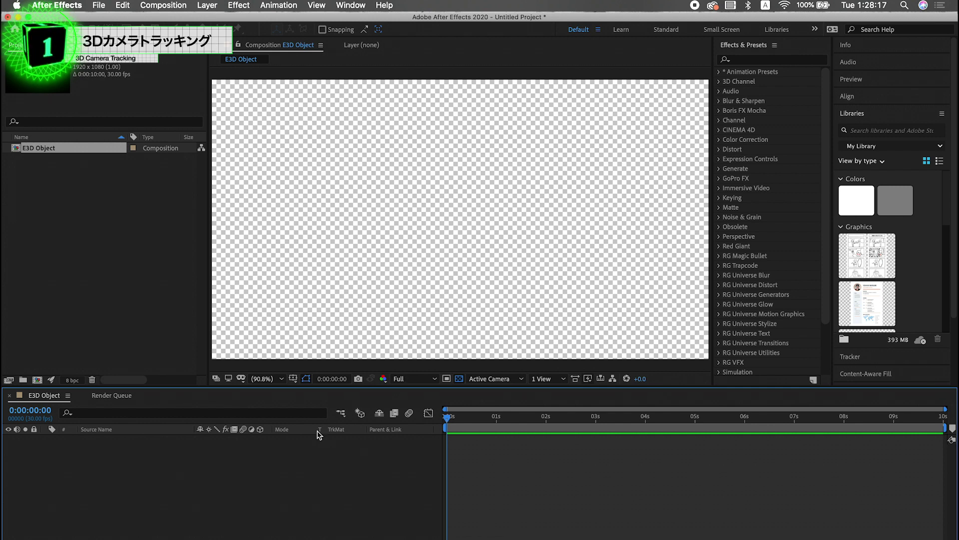
key(super+Tab)
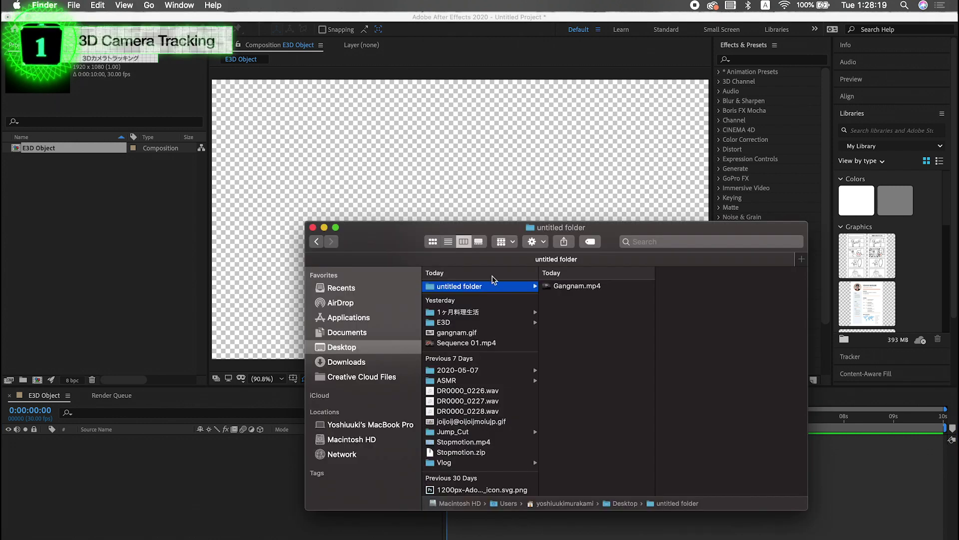
drag(577, 286, 141, 493)
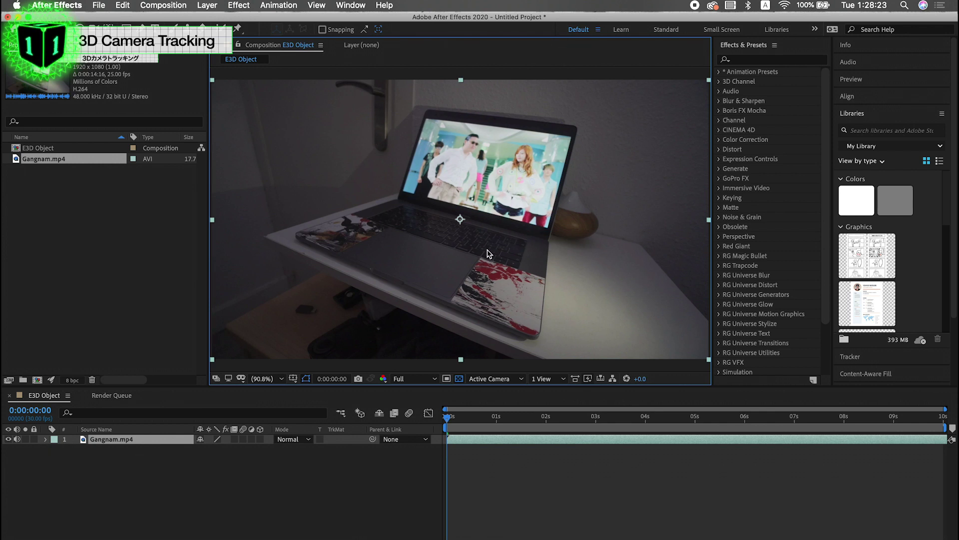
Scale the Gangnam.mp4 layer to 117% with a slight -5° rotation
drag(446, 416, 631, 427)
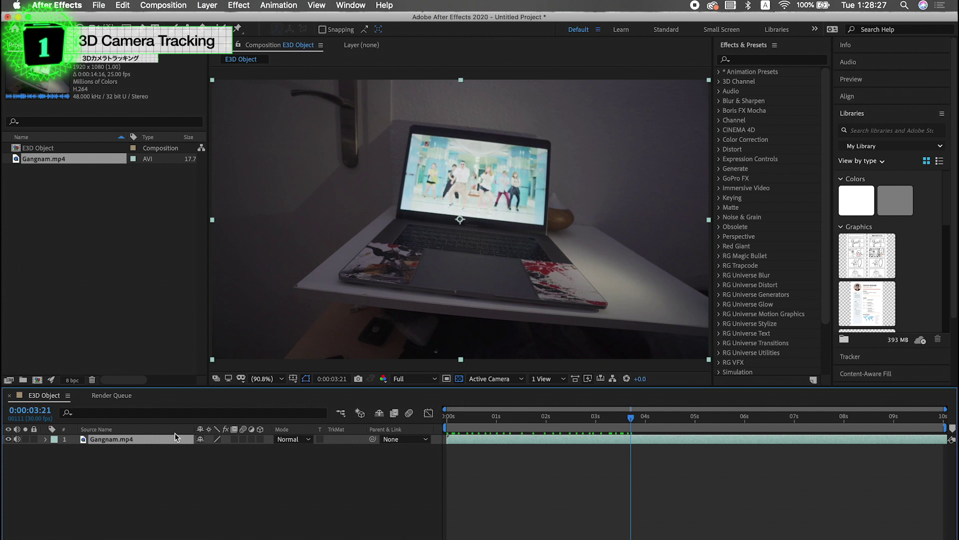
key(s)
drag(210, 449, 207, 449)
key(r)
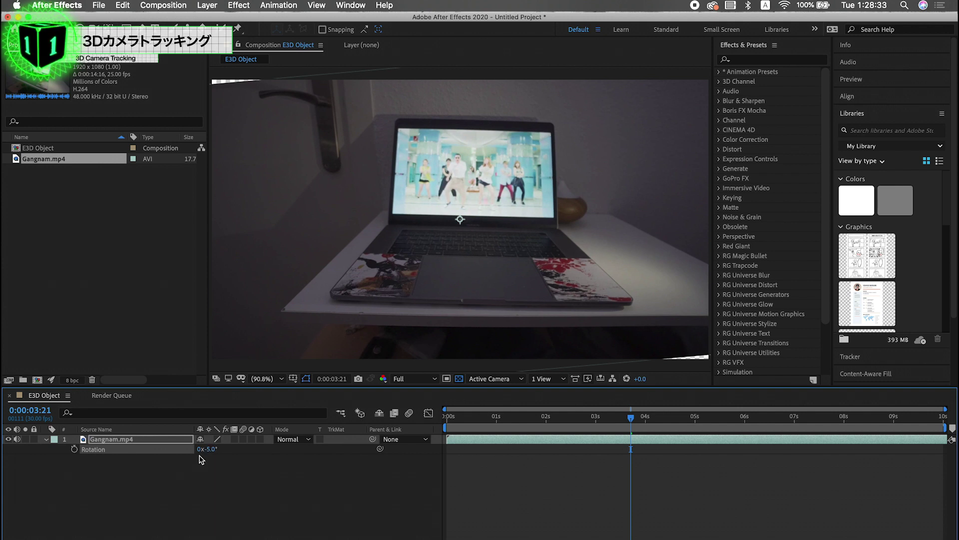
key(s)
drag(209, 449, 215, 448)
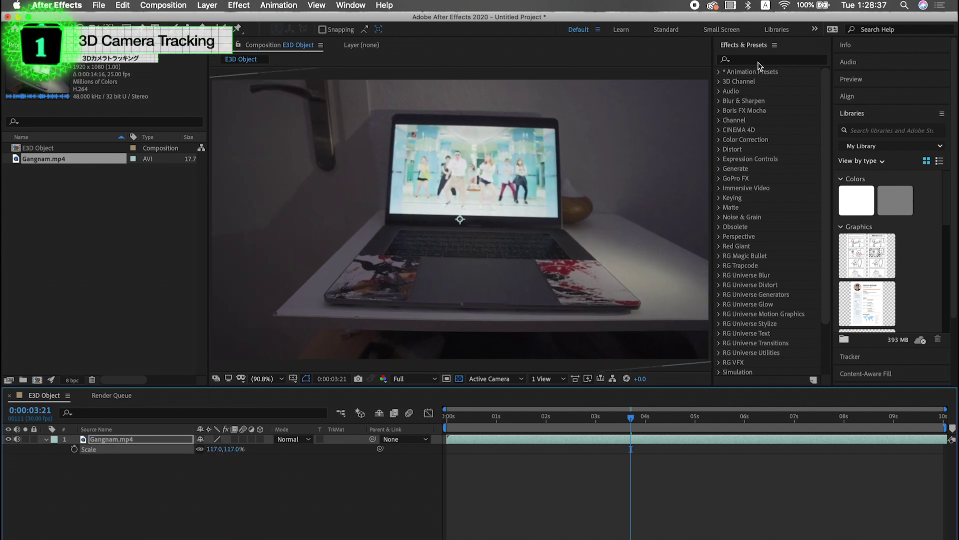
Apply a Curves effect to the footage and raise the curve to brighten it
click(757, 62)
text(c)
text(urve)
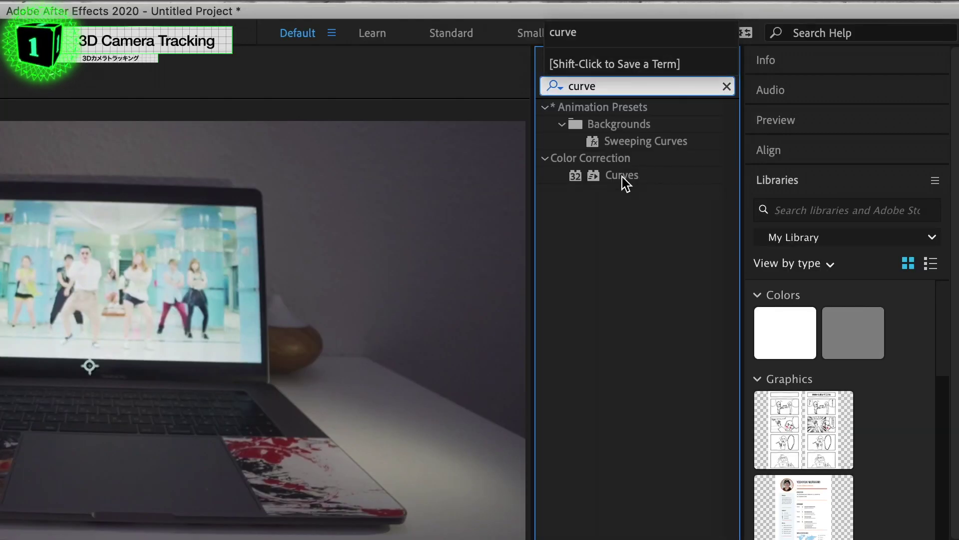
double_click(622, 177)
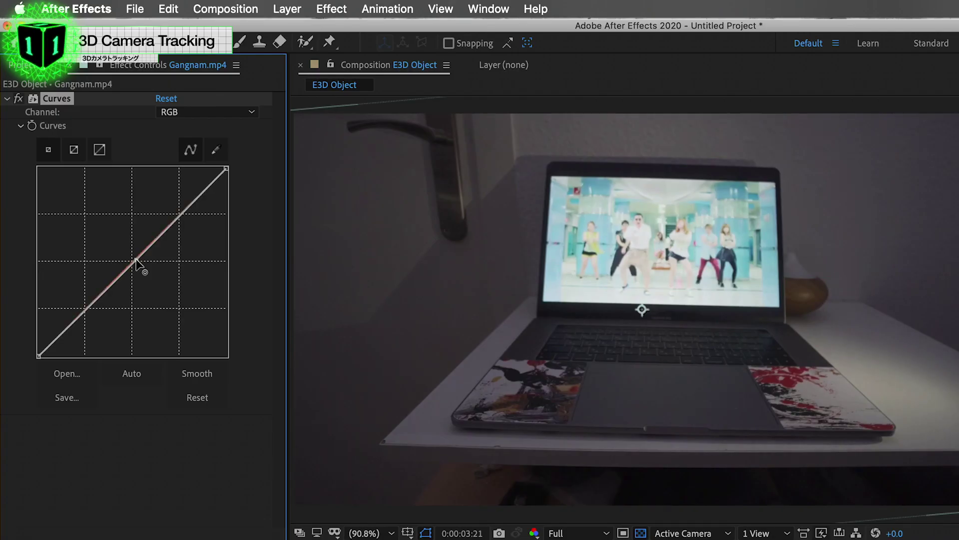
drag(136, 260, 112, 244)
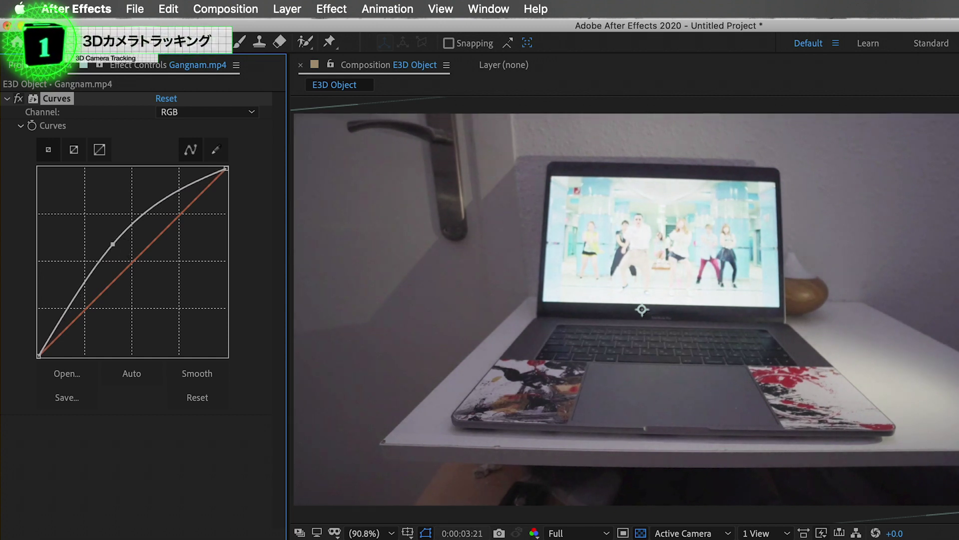
Pre-compose the footage, moving all attributes, into a precomp named Dance Video
key(ctrl+shift+c)
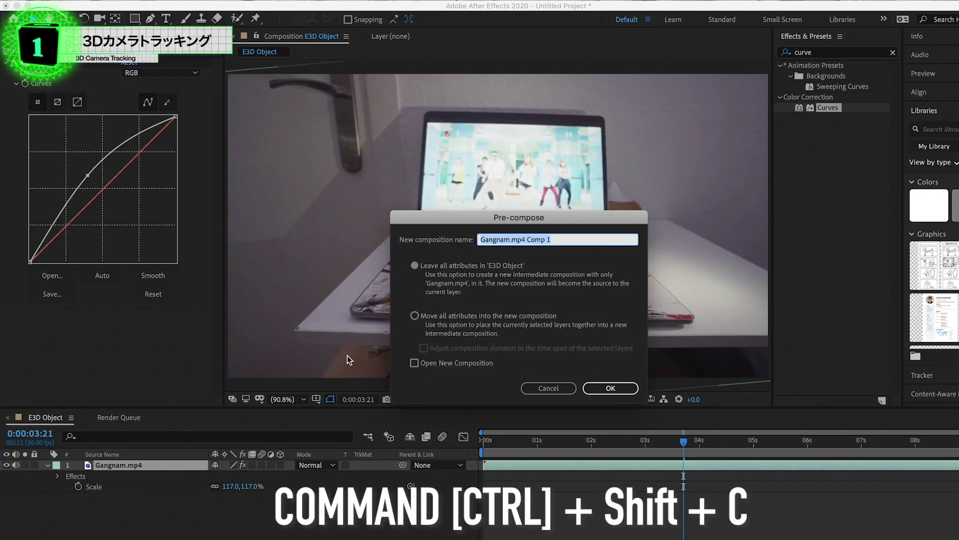
click(415, 316)
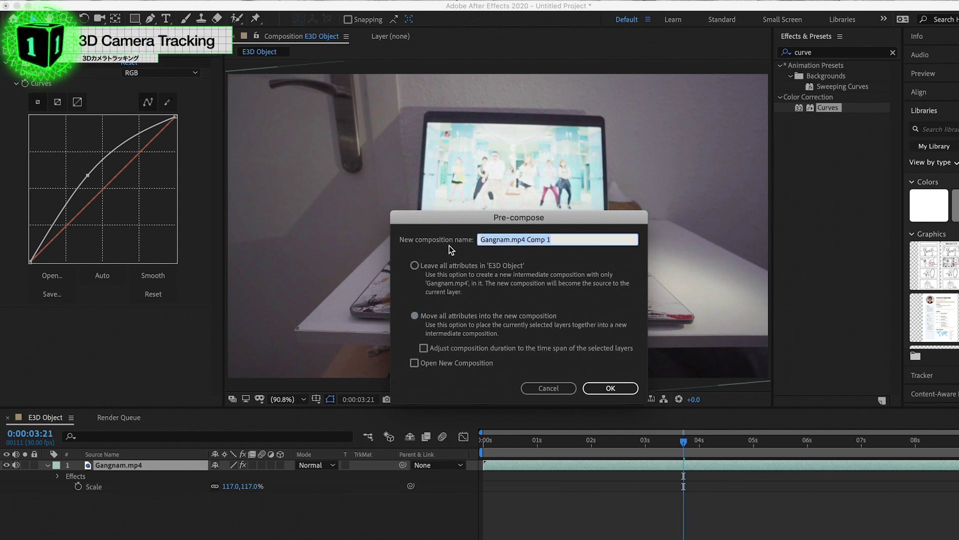
text(Da)
text(o)
key(Return)
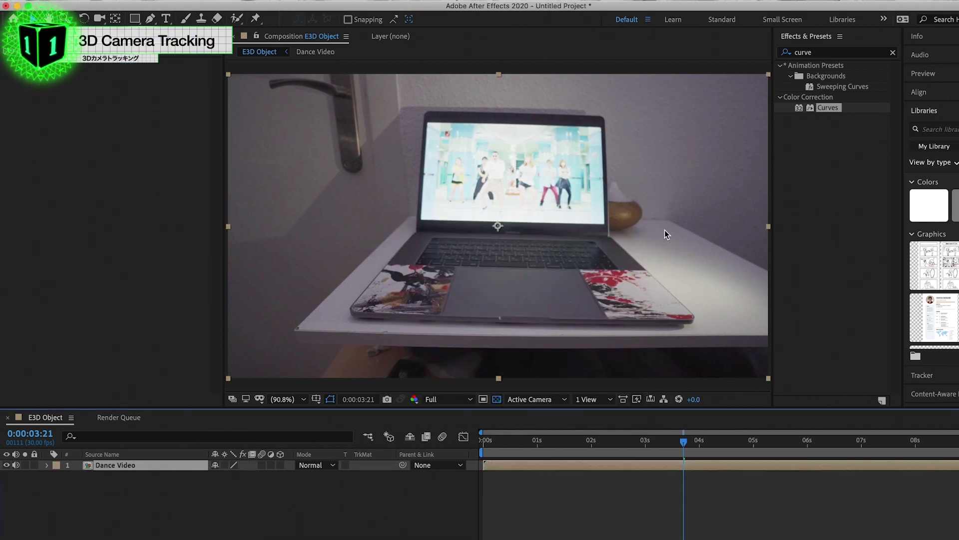
click(893, 53)
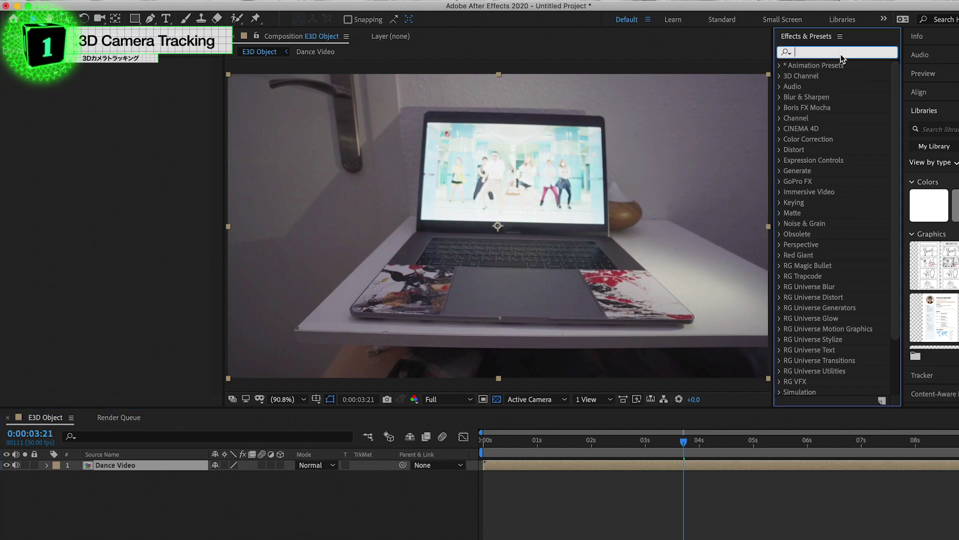
Apply 3D Camera Tracker to Dance Video and check the solve's 1.01-pixel average error
text(3D c)
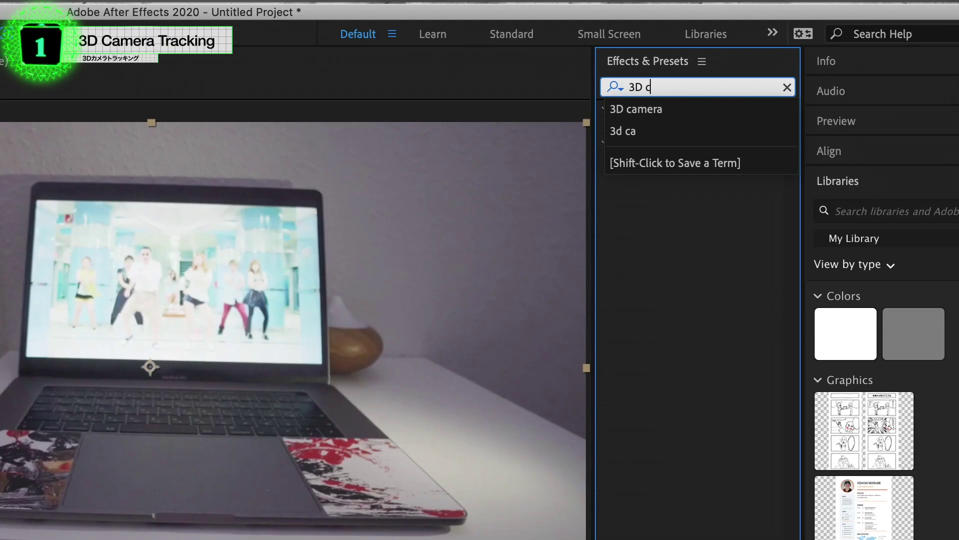
text(amera)
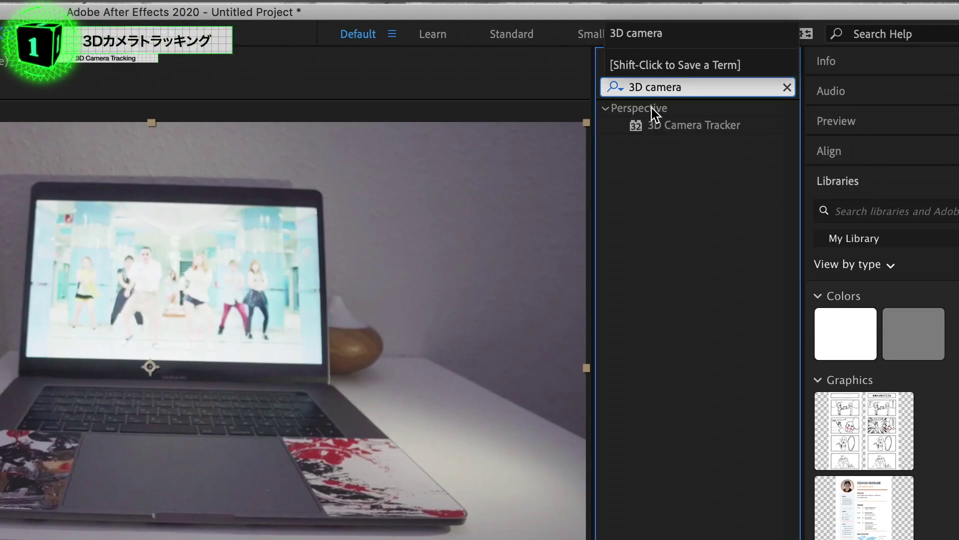
key(Return)
double_click(706, 131)
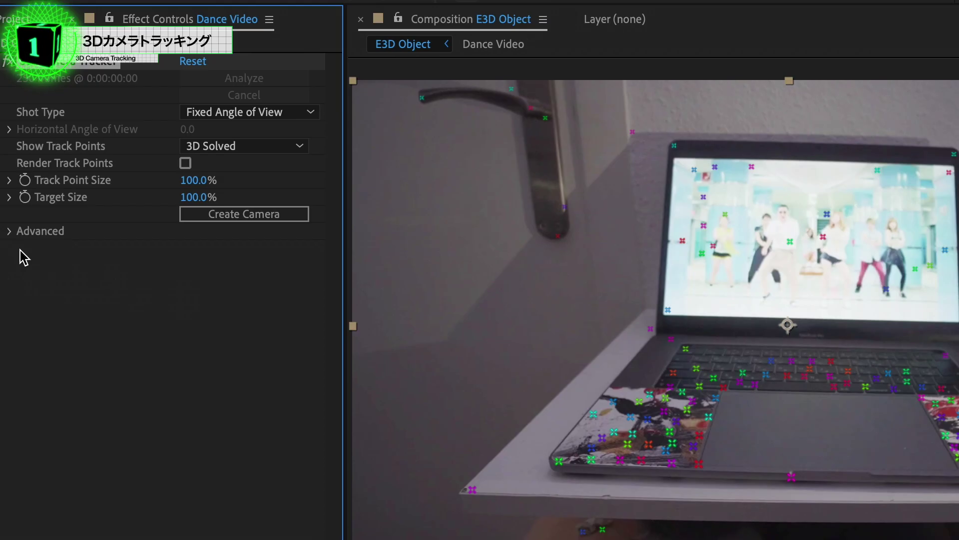
click(9, 232)
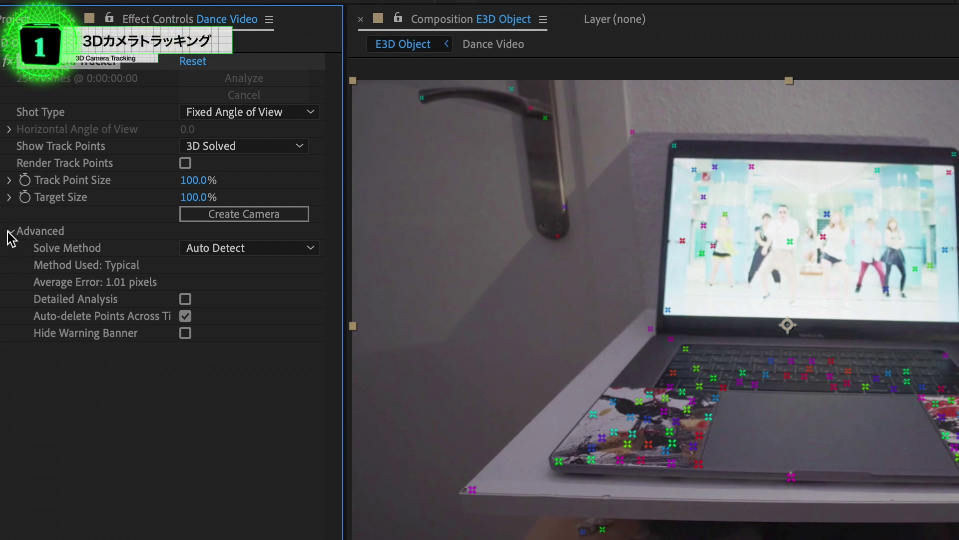
click(9, 231)
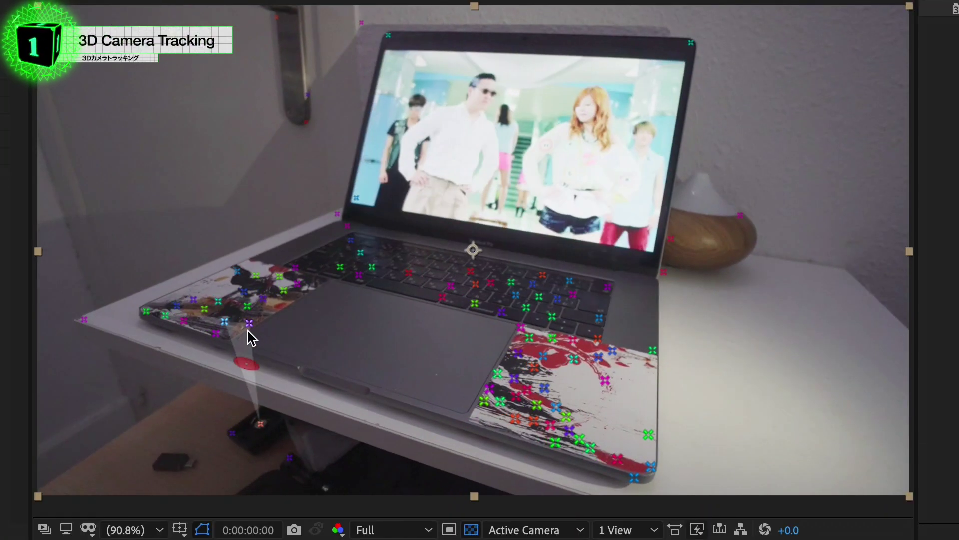
Select three solved track points on the laptop deck to define a target plane over the trackpad
click(225, 323)
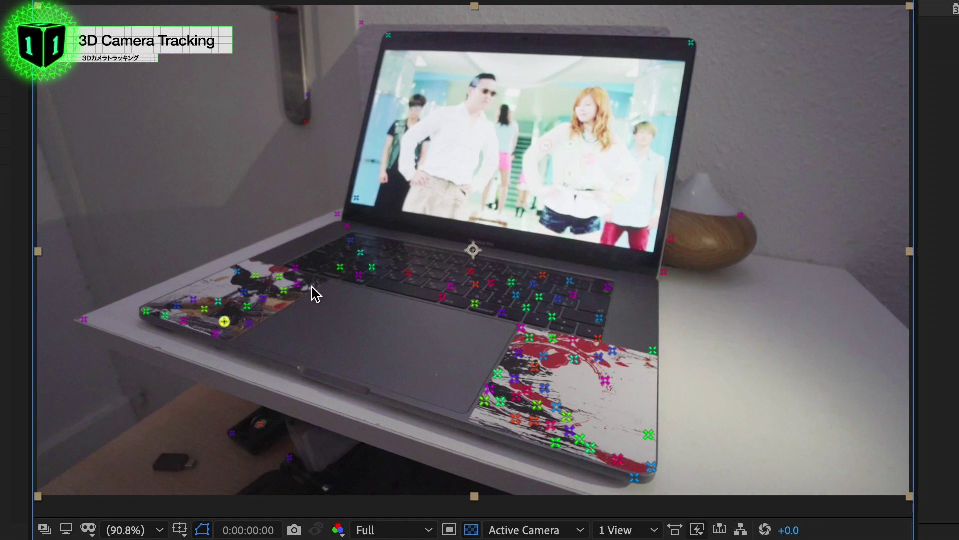
shift+click(528, 341)
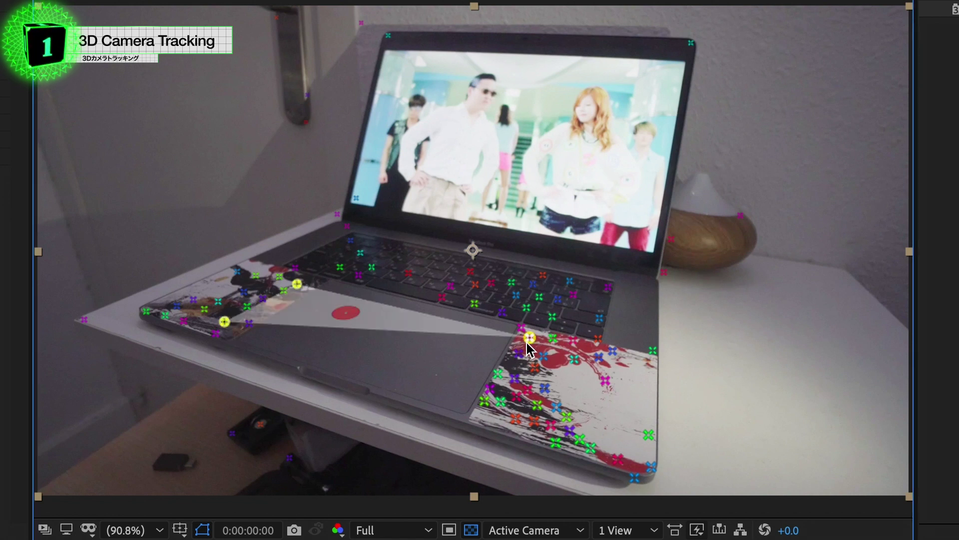
shift+click(484, 402)
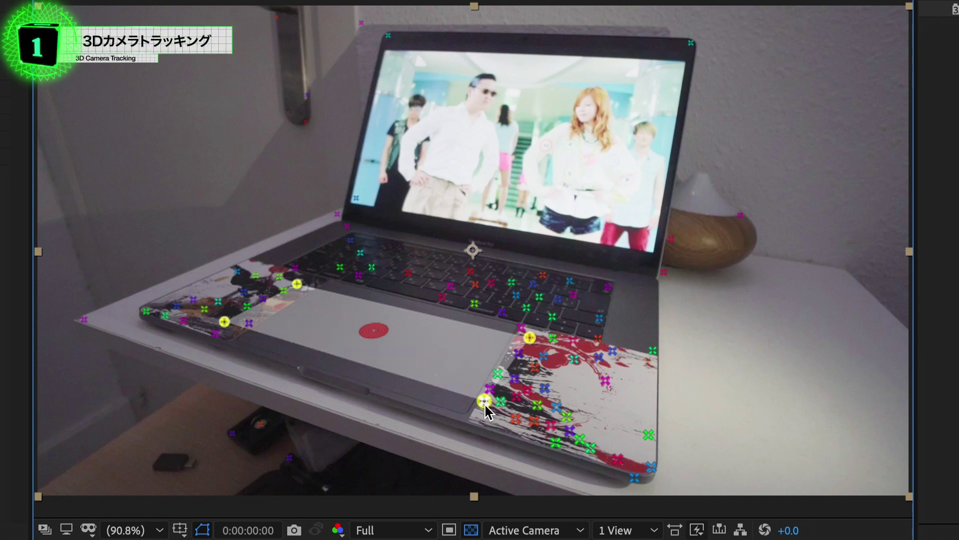
shift+click(484, 403)
shift+click(497, 406)
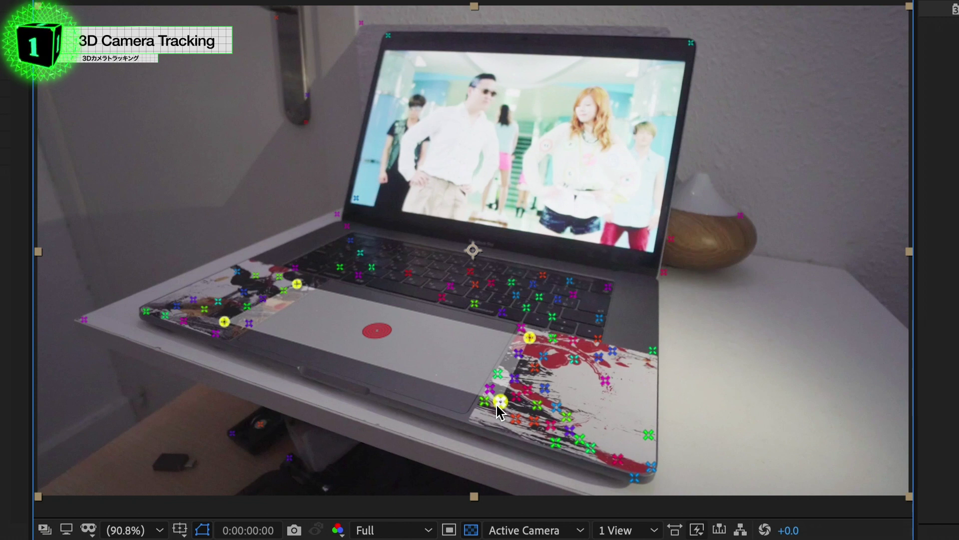
Create a solid and camera at the trackpad target and preview the tracking
right_click(399, 339)
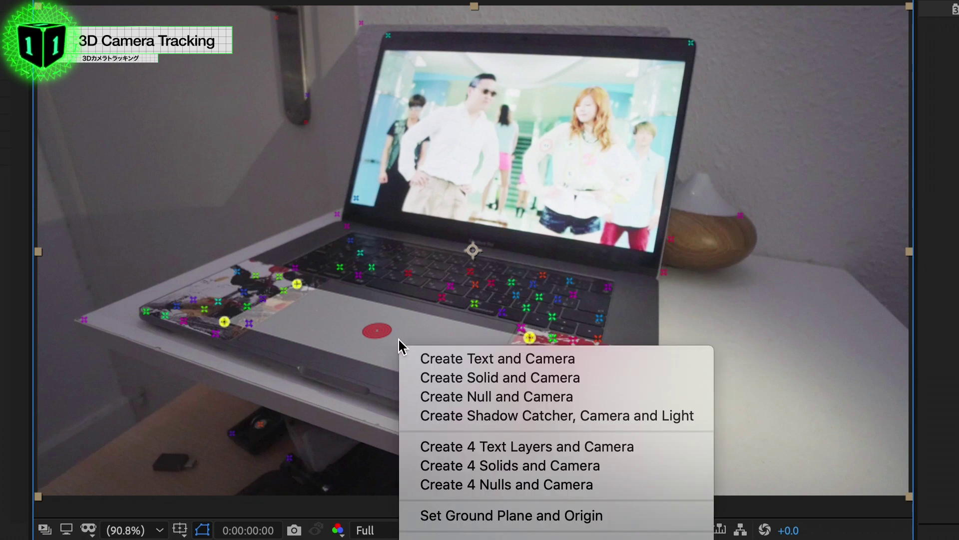
click(464, 377)
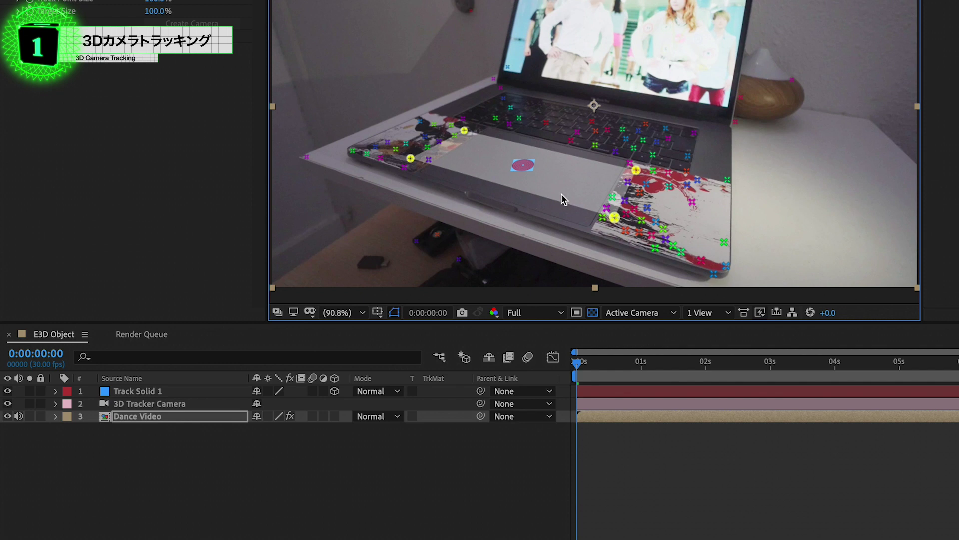
key(space)
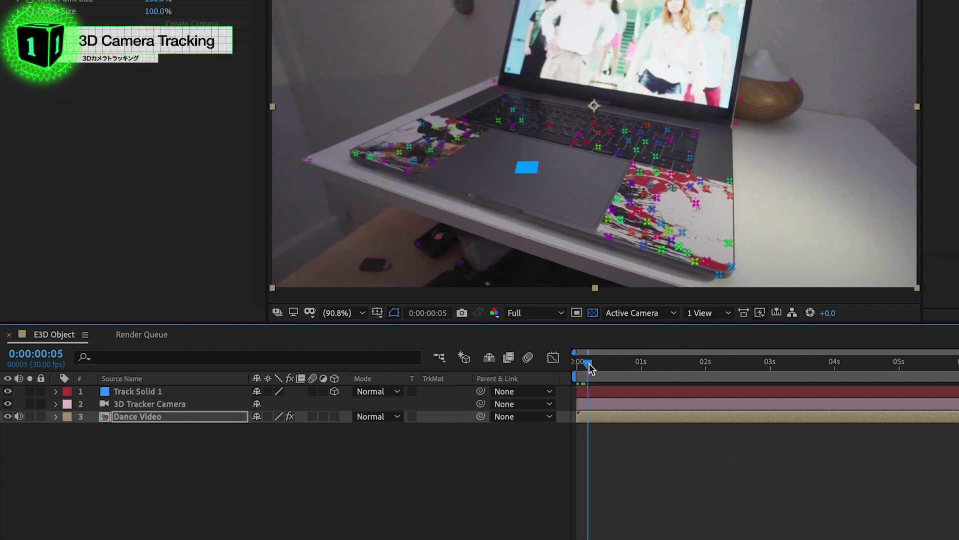
key(space)
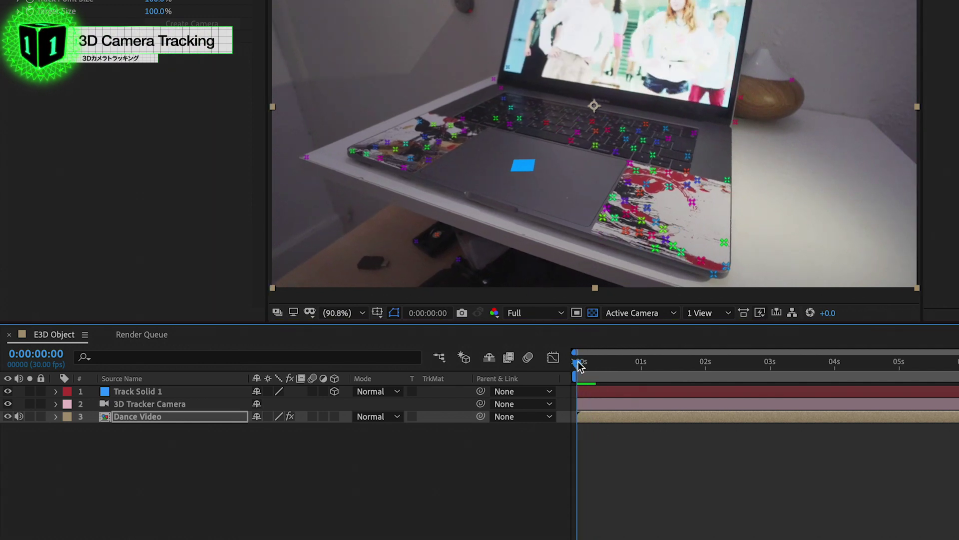
Enlarge Track Solid 1 to cover the trackpad, rotate it 26° on Z, and preview
click(209, 391)
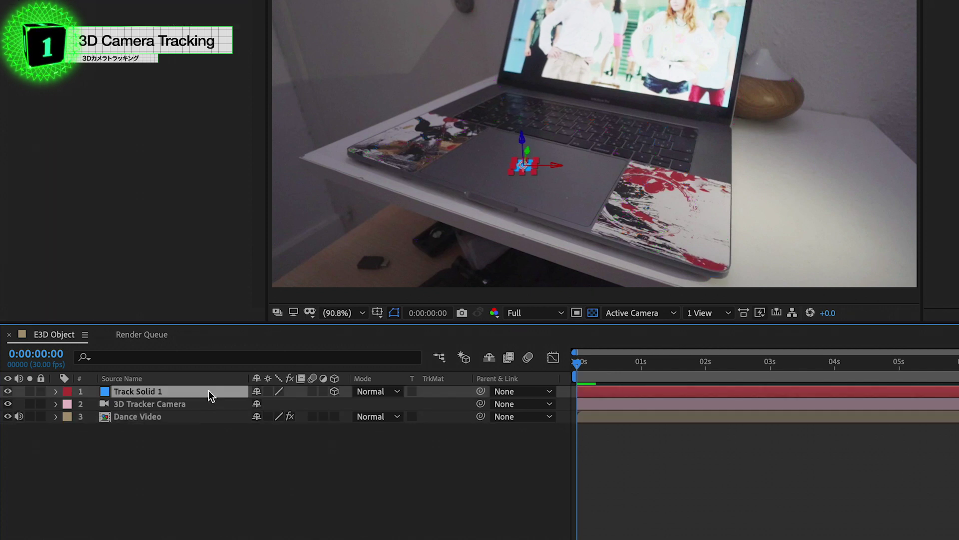
key(r)
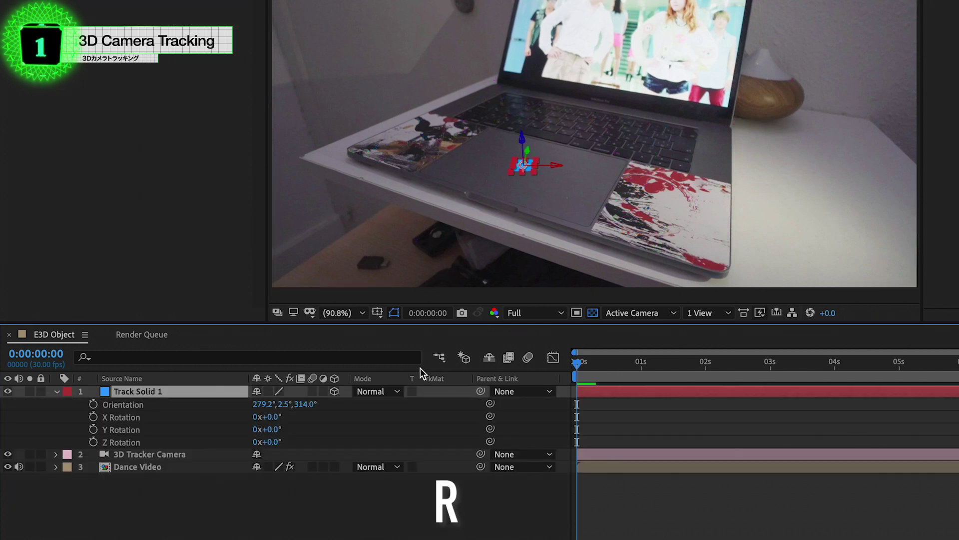
drag(274, 440, 280, 440)
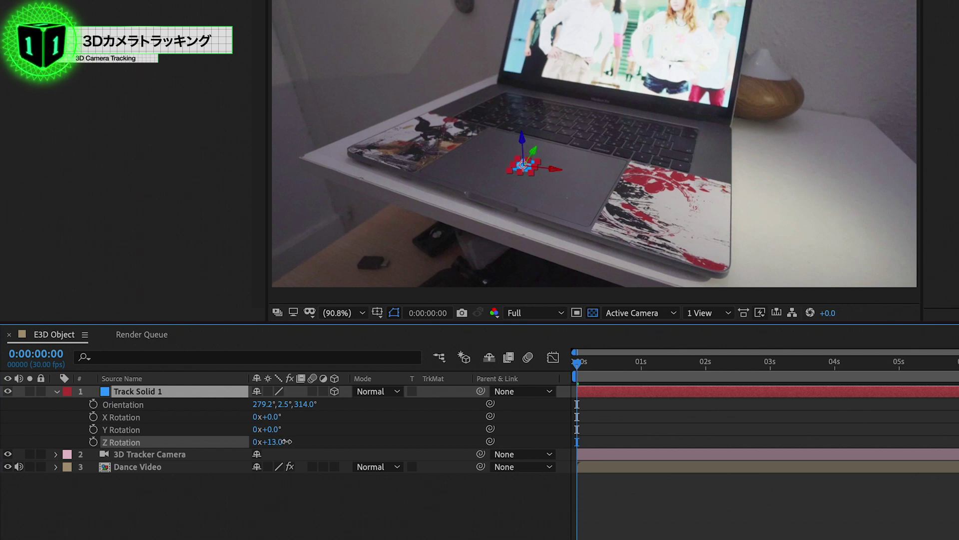
drag(295, 442, 297, 442)
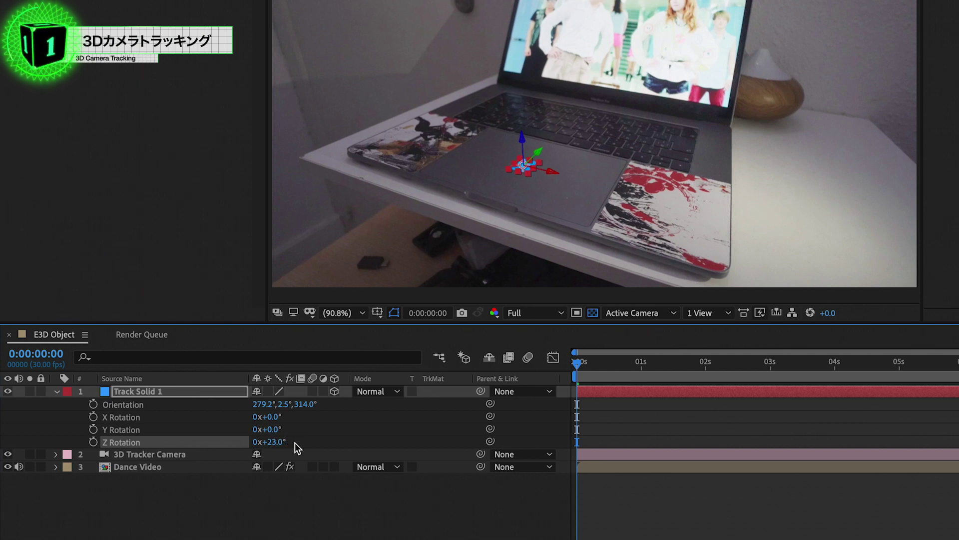
drag(560, 199, 583, 224)
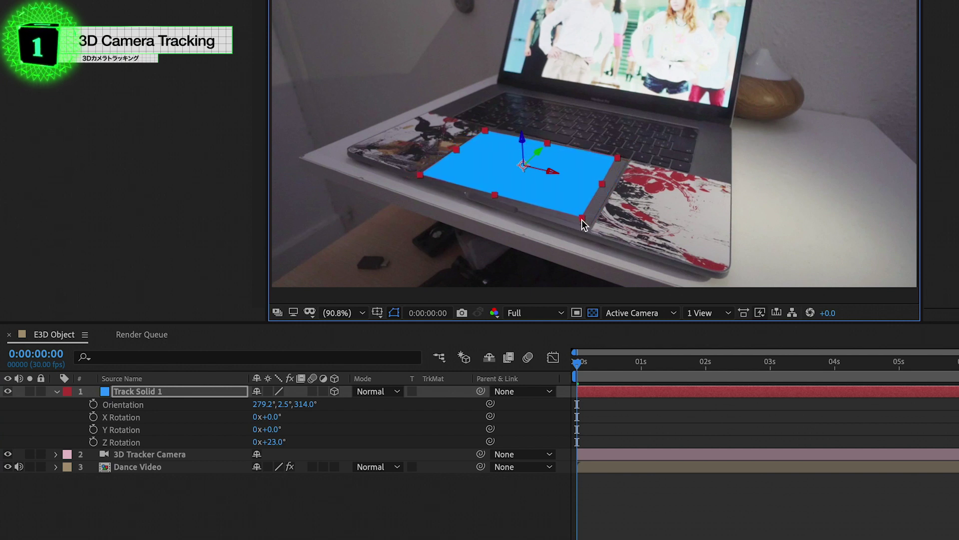
drag(274, 441, 282, 448)
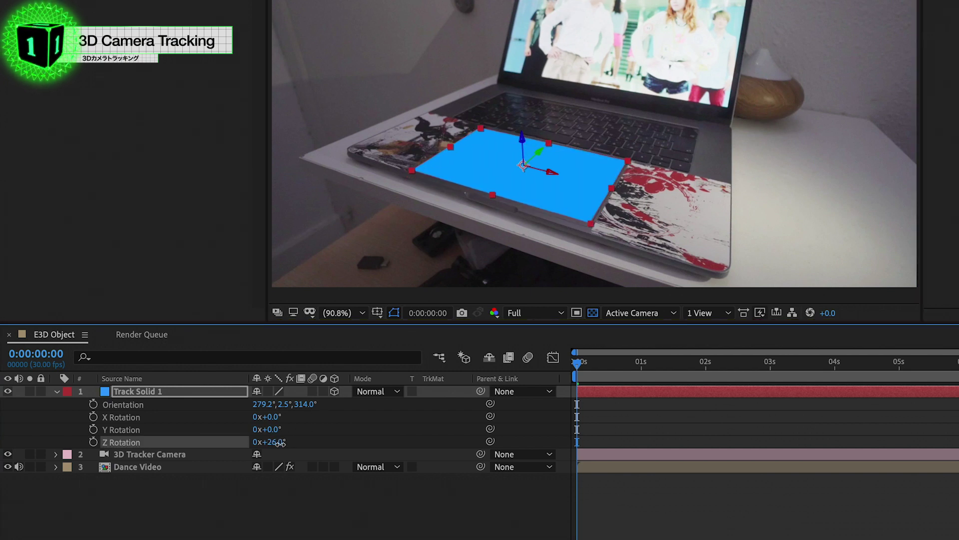
key(space)
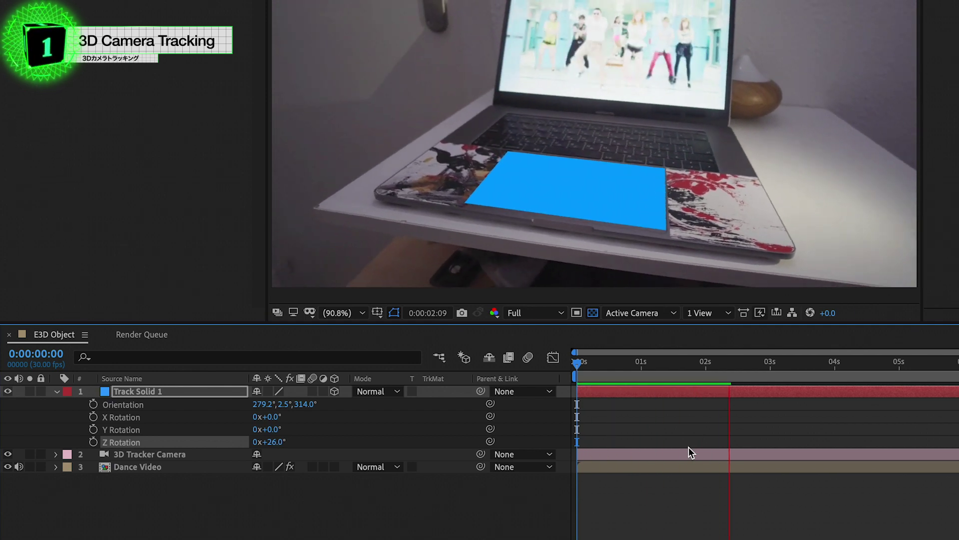
Set Track Solid 1's opacity to 50%
click(182, 395)
key(t)
click(258, 402)
text(50)
key(Return)
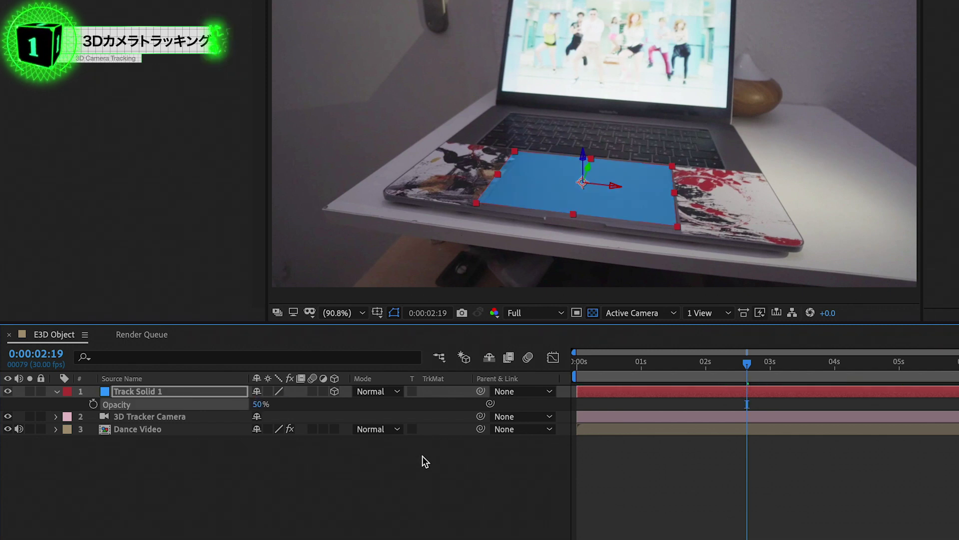
click(422, 456)
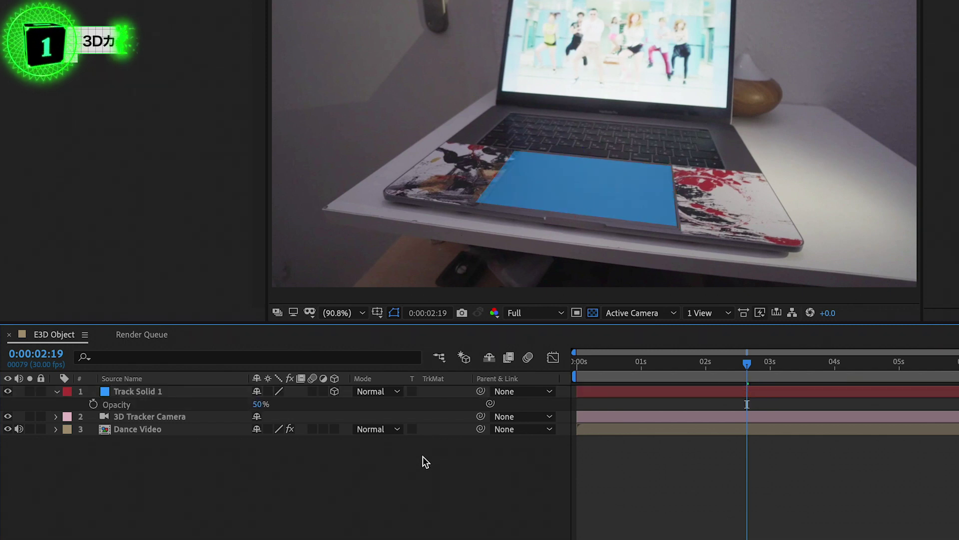
click(55, 391)
Add a new solid layer named E3D
key(ctrl+y)
text(E3)
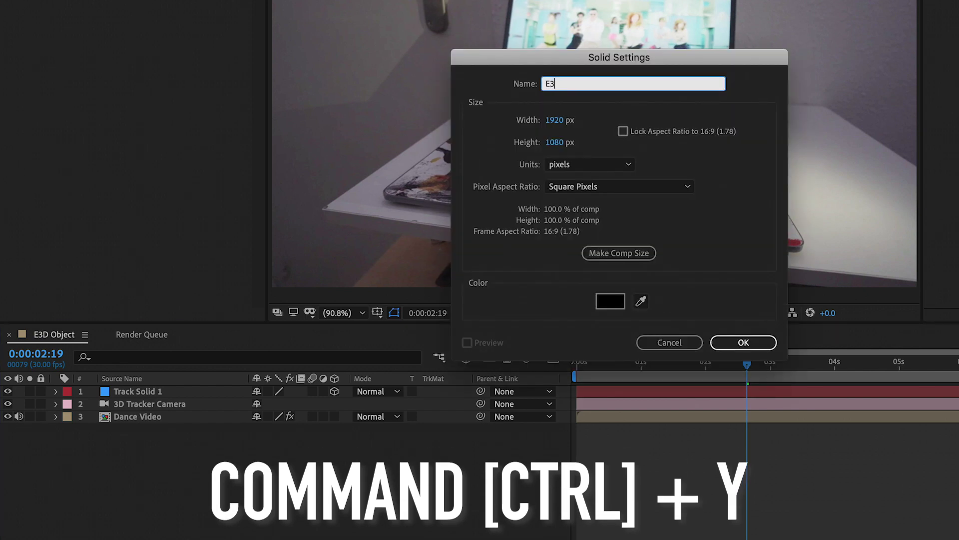
text(D)
key(Return)
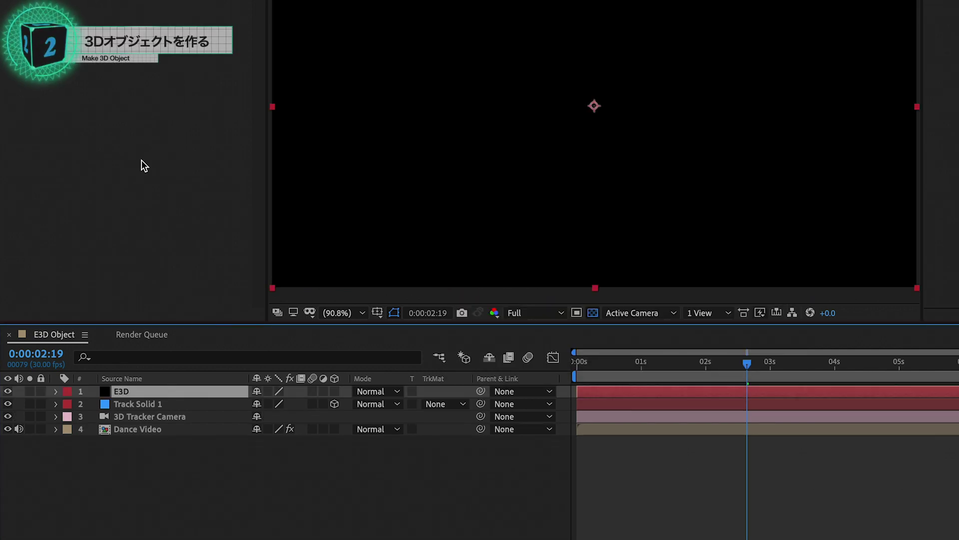
Apply Effect > Video Copilot > Element to the E3D solid layer
click(320, 1)
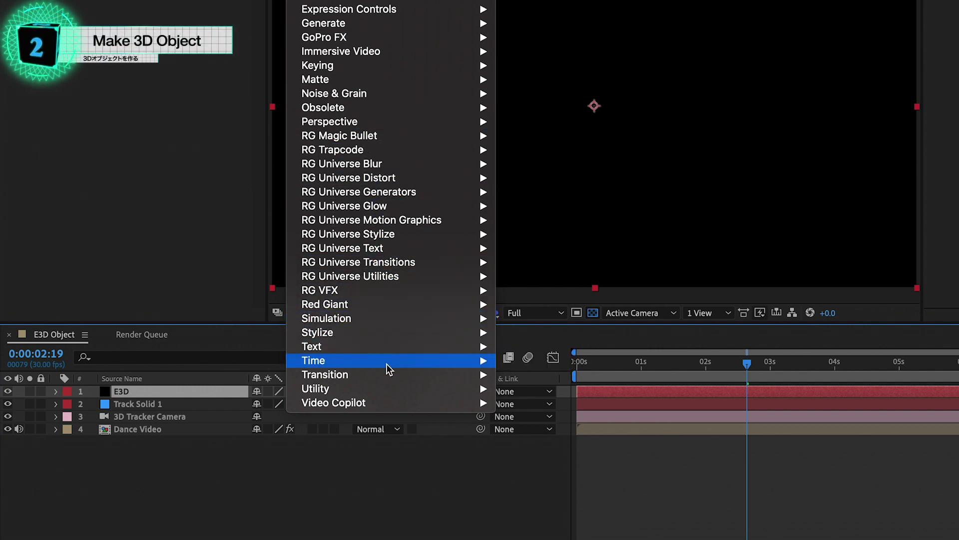
mouse_move(389, 402)
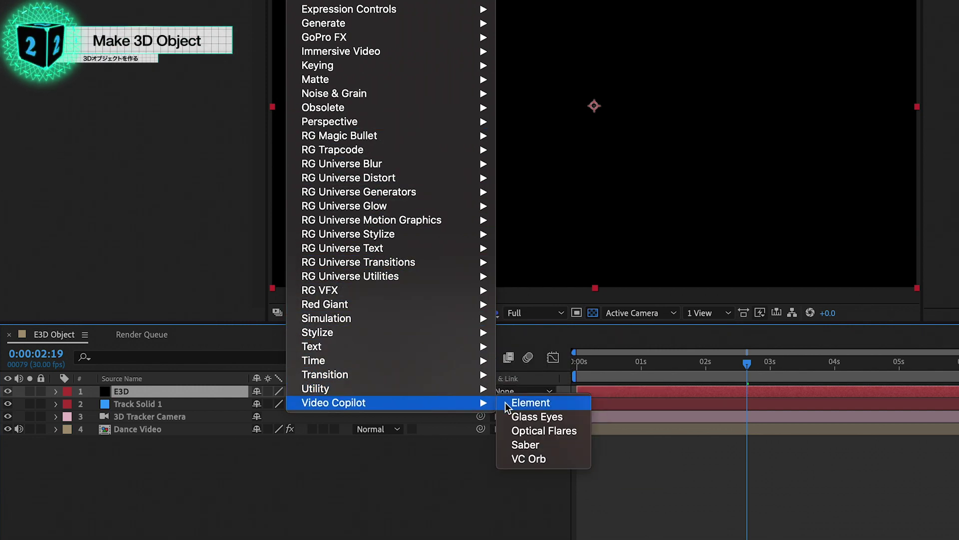
click(560, 406)
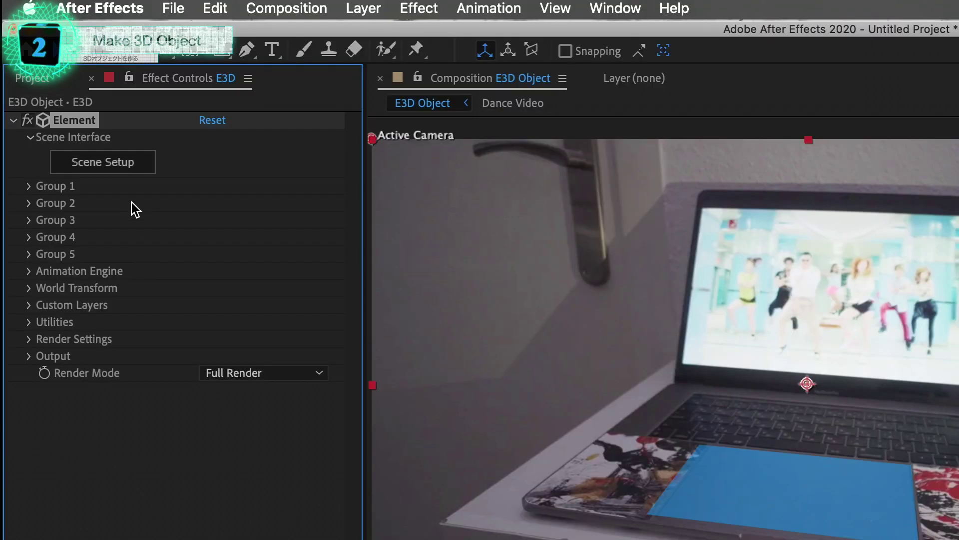
In Element's Scene Setup, add R2-Unit and use Basic_2K_14.jpg as environment at 12% brightness
click(130, 161)
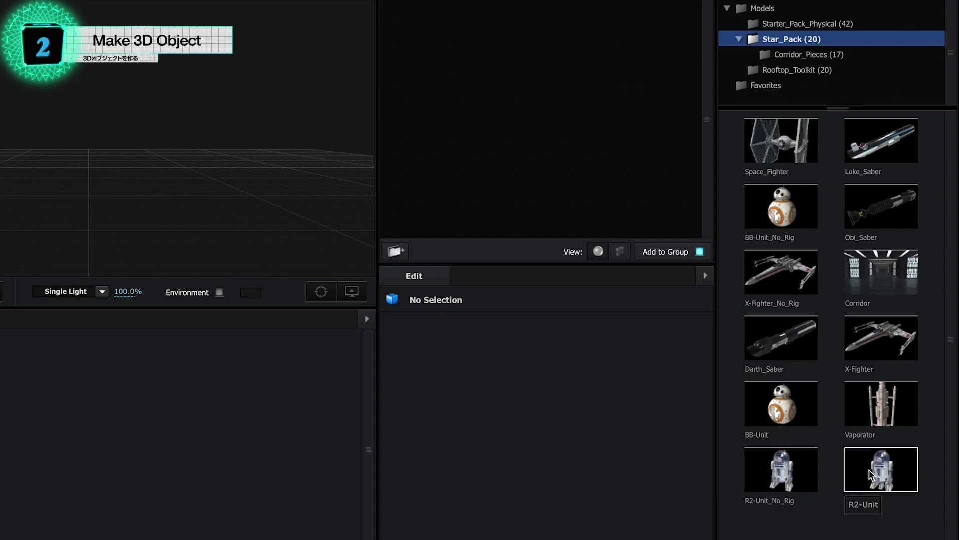
double_click(868, 470)
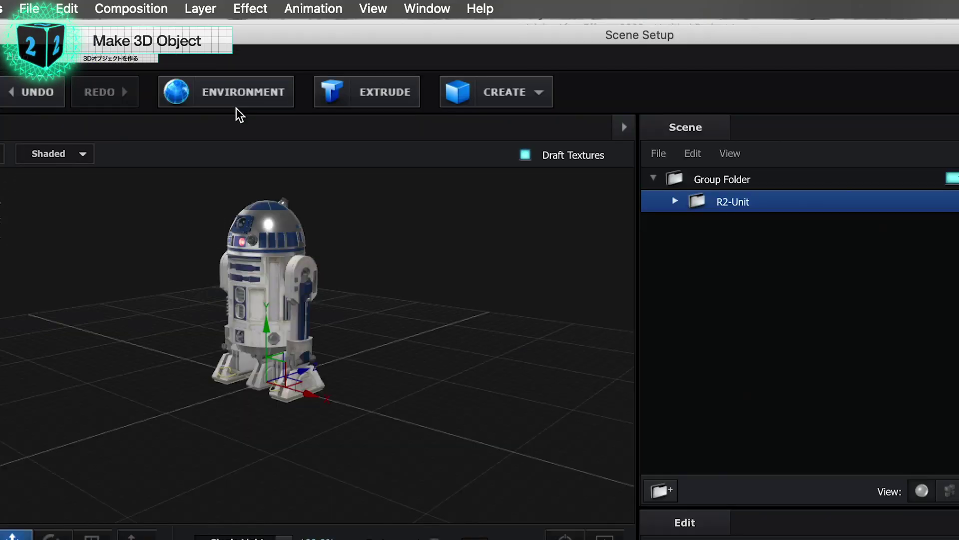
click(231, 100)
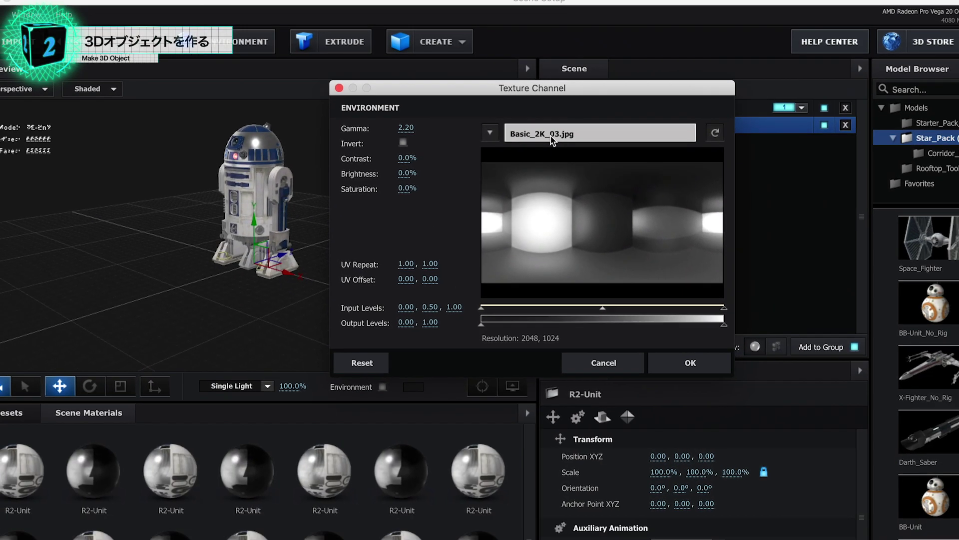
click(551, 135)
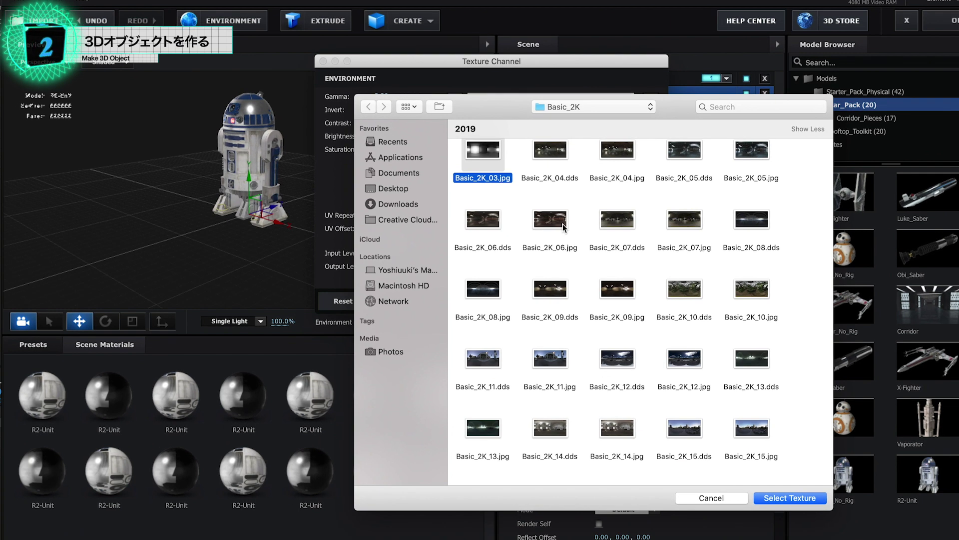
click(615, 434)
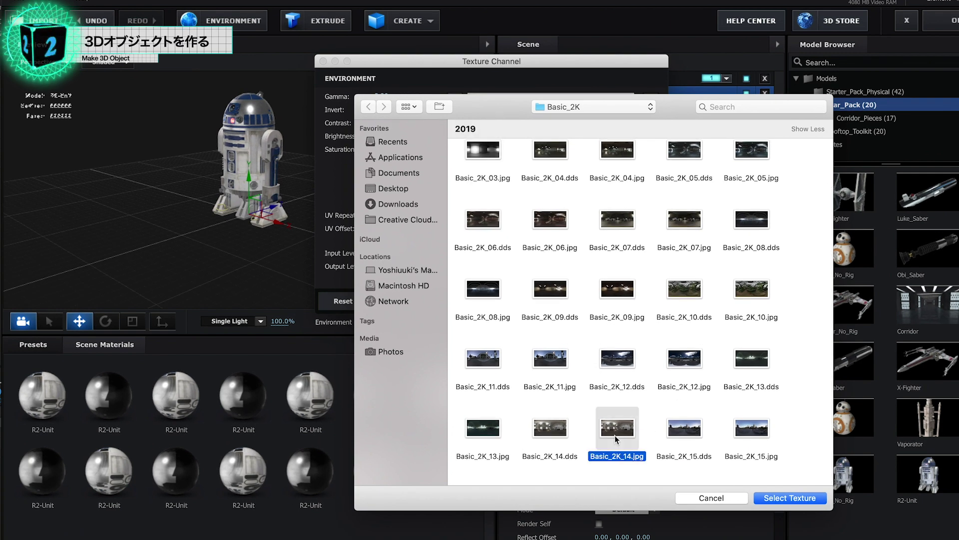
click(785, 499)
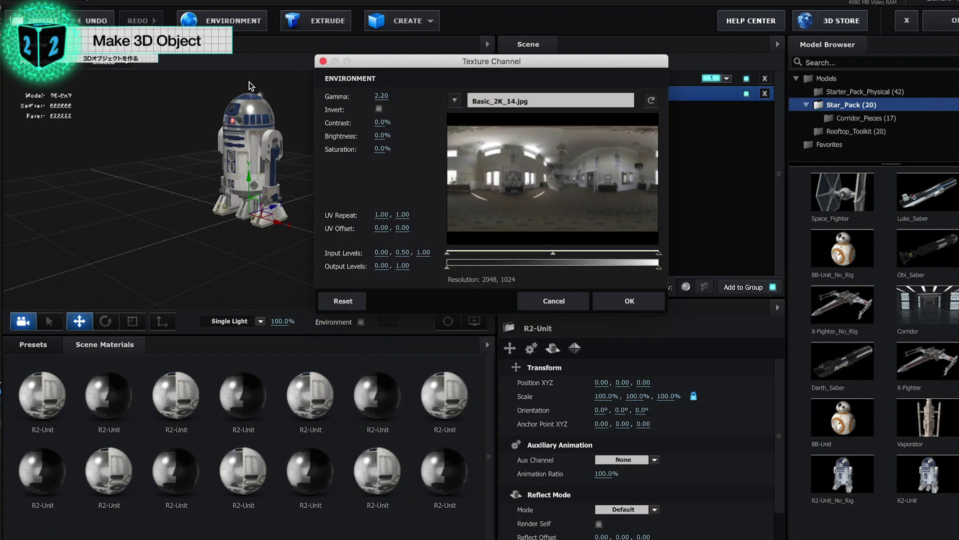
drag(383, 136, 391, 139)
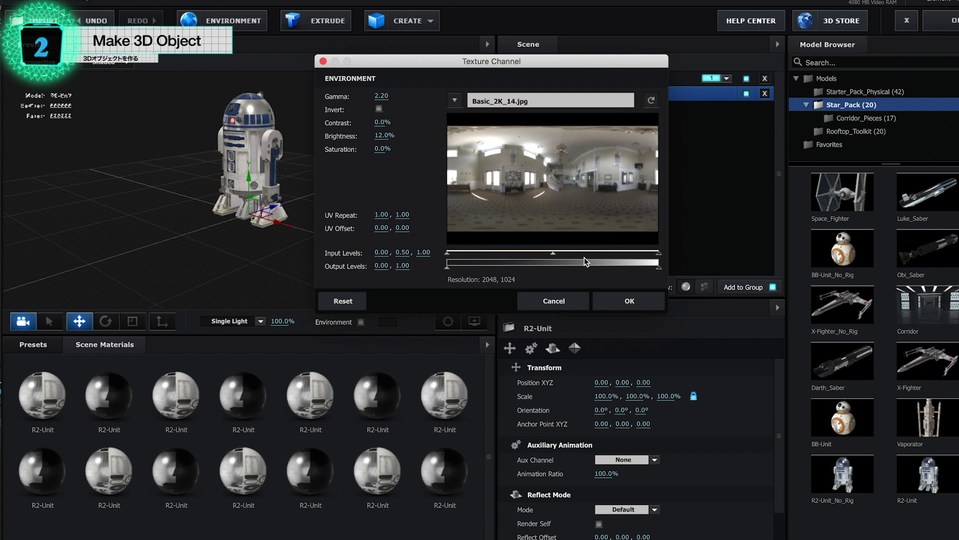
click(627, 301)
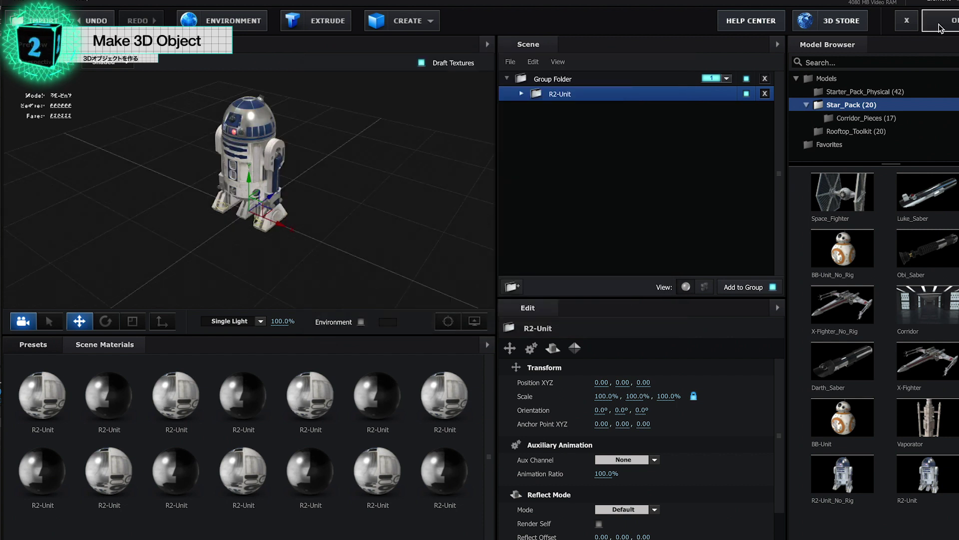
click(939, 27)
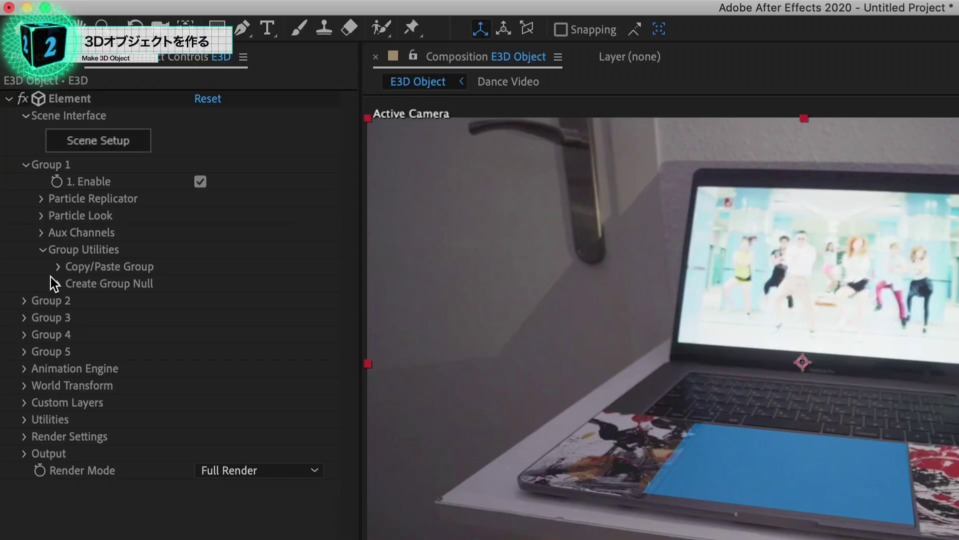
Create a Group 1 Null and paste Track Solid 1's position onto it
click(58, 284)
click(93, 312)
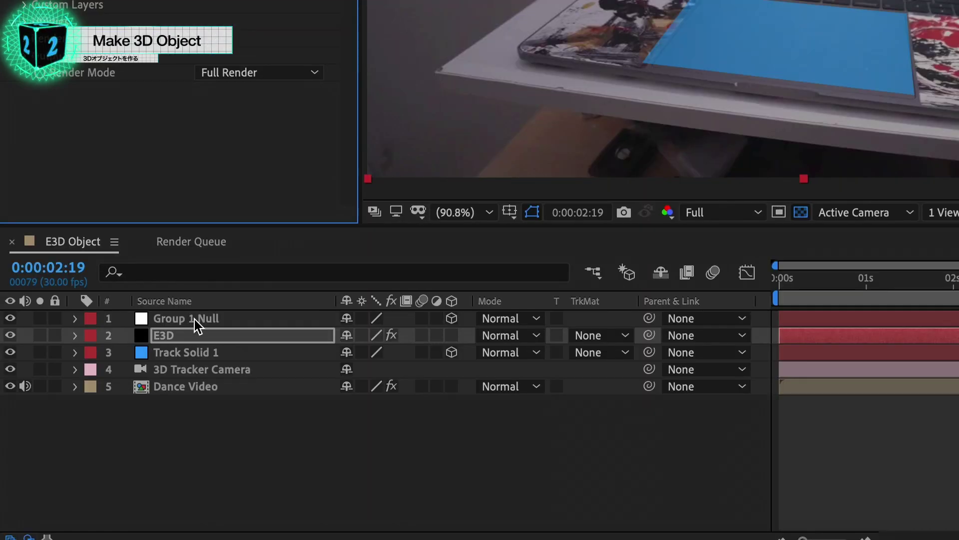
click(195, 318)
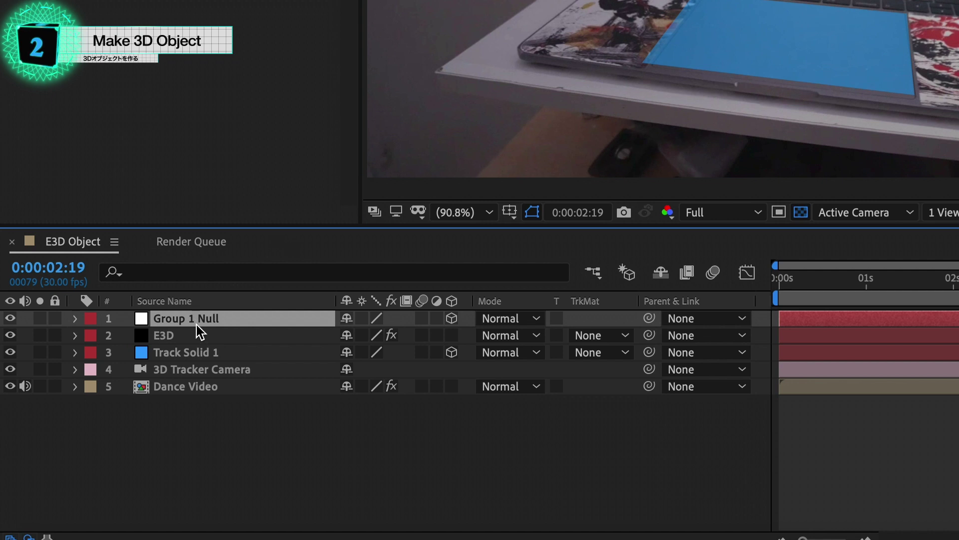
click(199, 334)
click(199, 352)
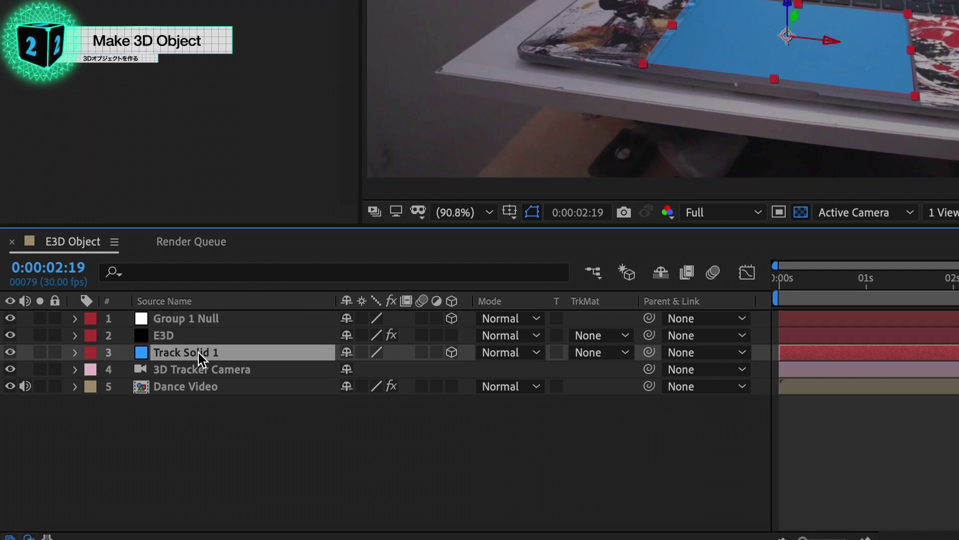
key(p)
click(206, 371)
key(ctrl+c)
click(205, 318)
key(ctrl+v)
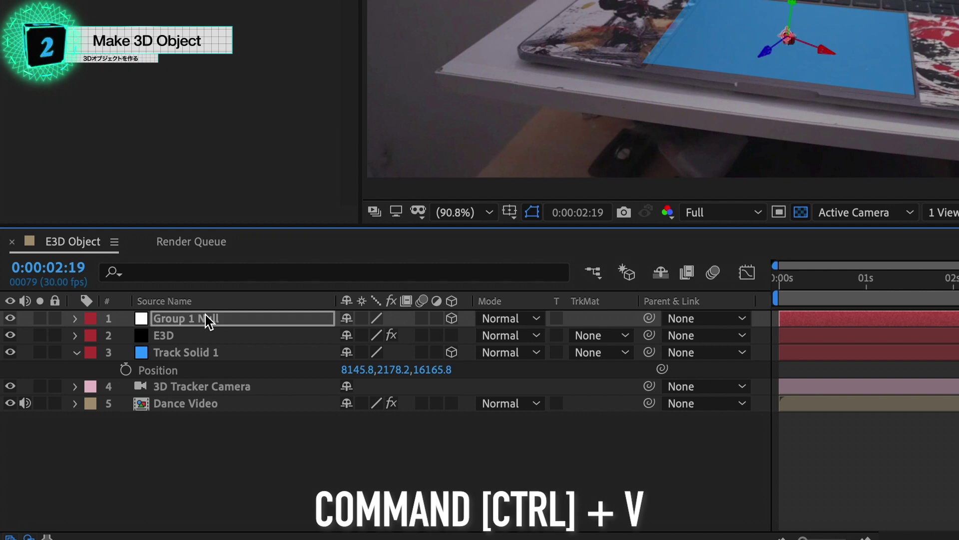
Copy Track Solid 1's orientation and 26° Z rotation onto Group 1 Null
click(201, 353)
key(r)
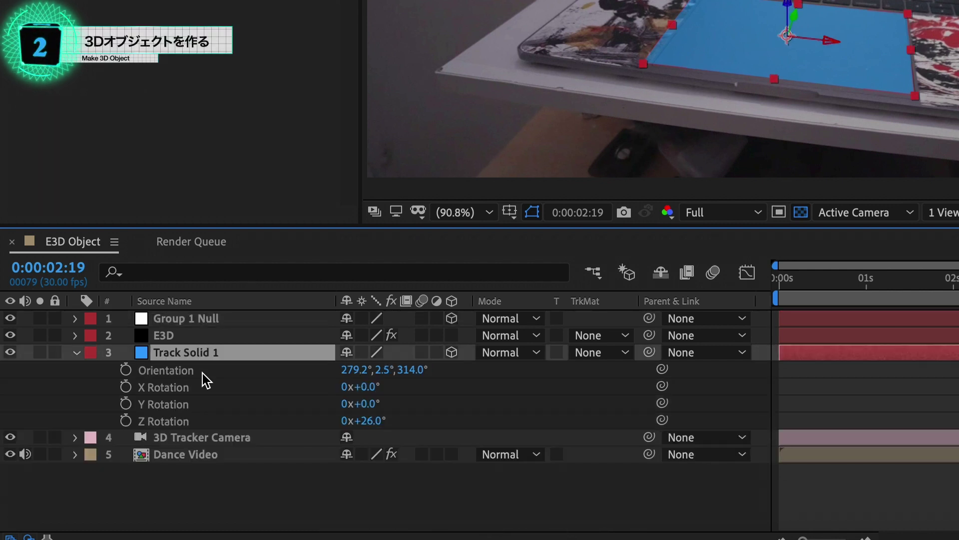
click(203, 370)
click(206, 318)
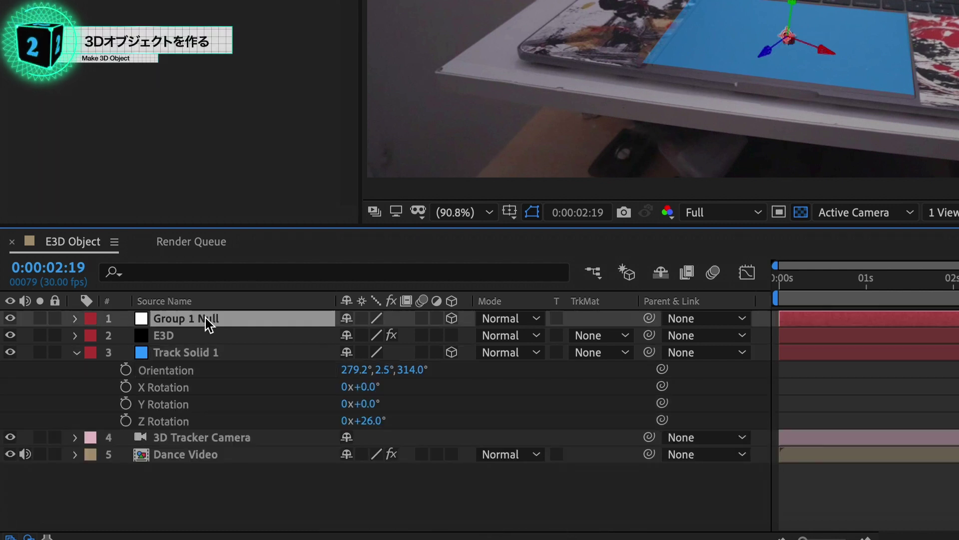
key(ctrl+v)
key(r)
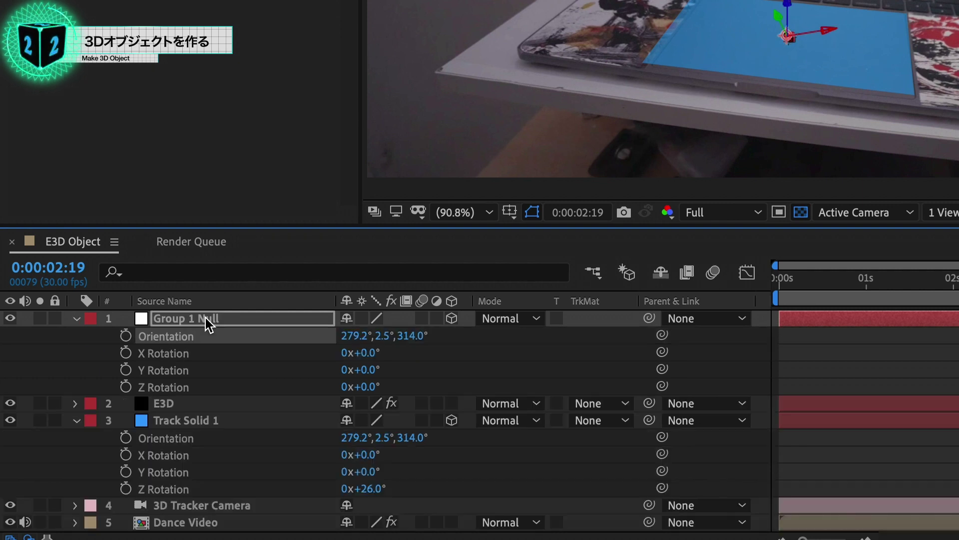
click(226, 488)
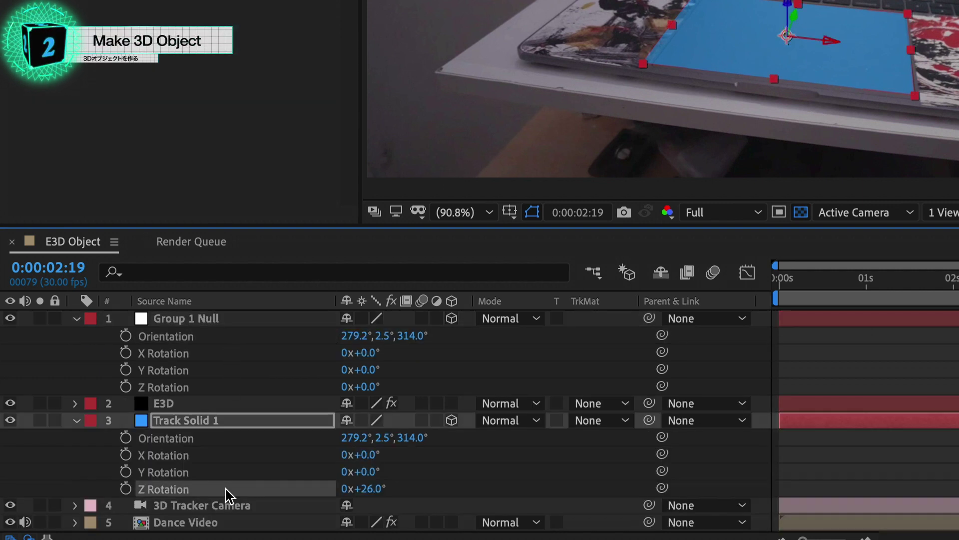
click(207, 387)
key(ctrl+v)
Raise Element's Particle Size to 100 and set Particle X Rotation to 89° so R2 stands upright
scroll(536, 291, up, 4)
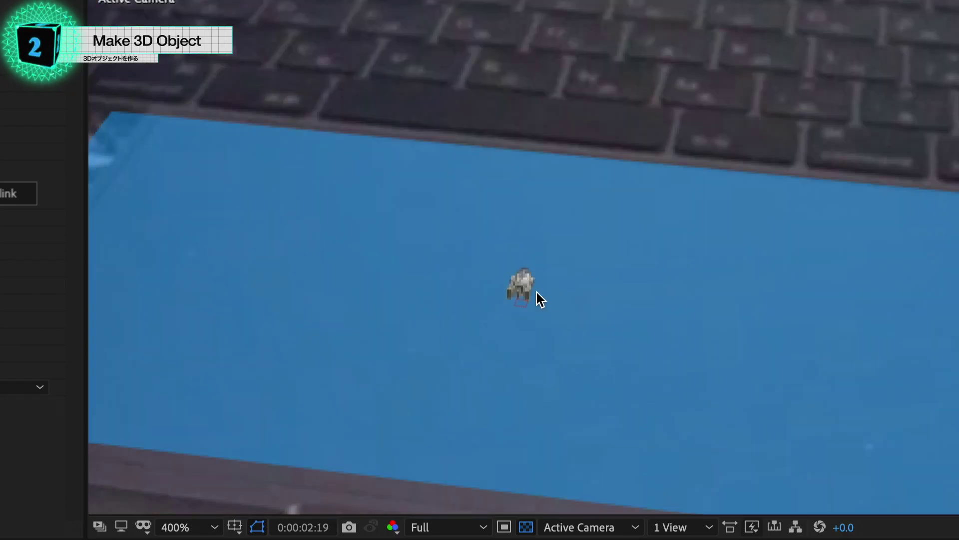
scroll(530, 307, down, 6)
scroll(529, 308, up, 2)
scroll(530, 308, up, 2)
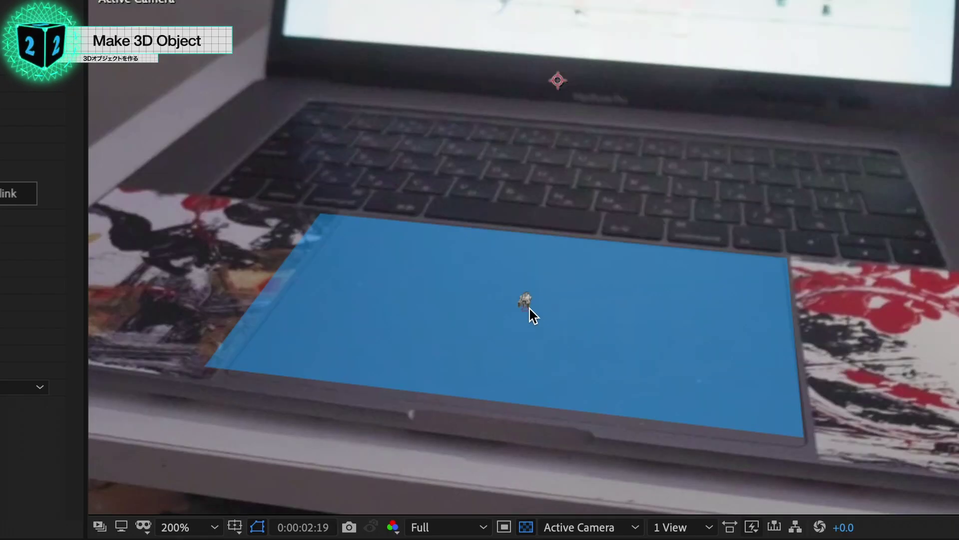
scroll(530, 306, down, 1)
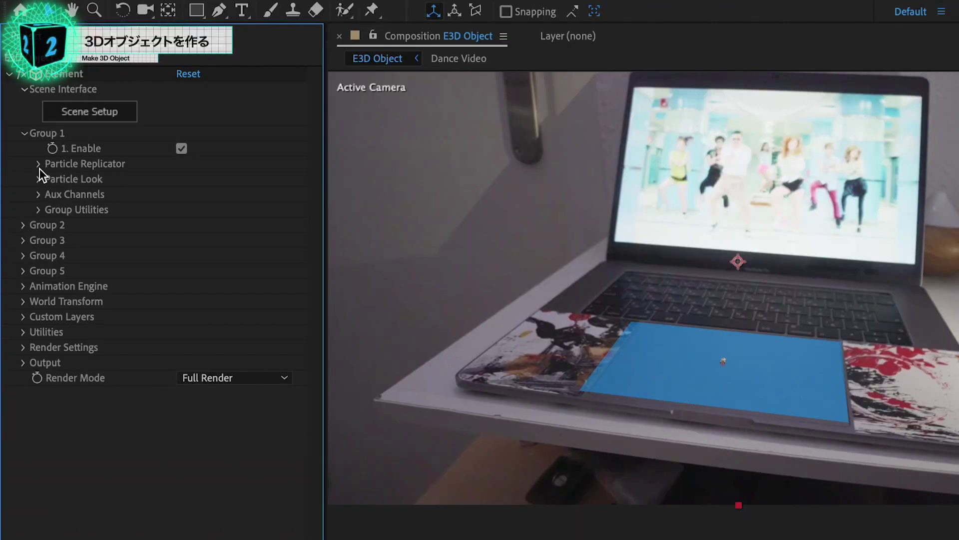
click(40, 178)
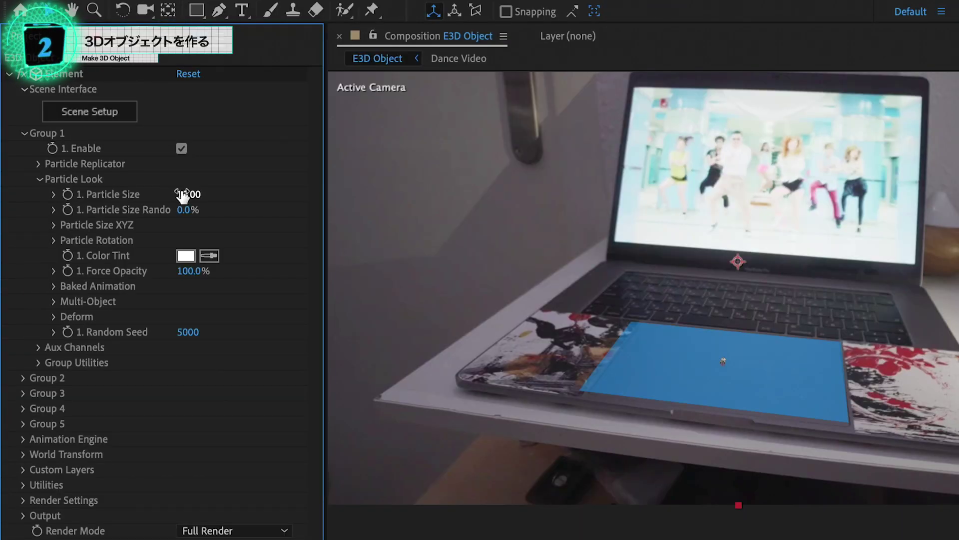
drag(183, 194, 201, 193)
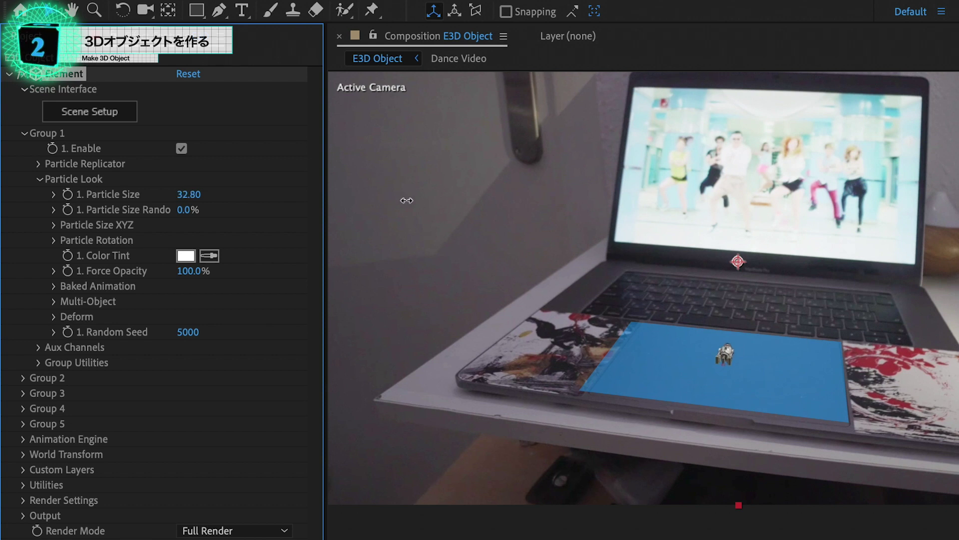
drag(289, 198, 577, 203)
drag(182, 194, 562, 148)
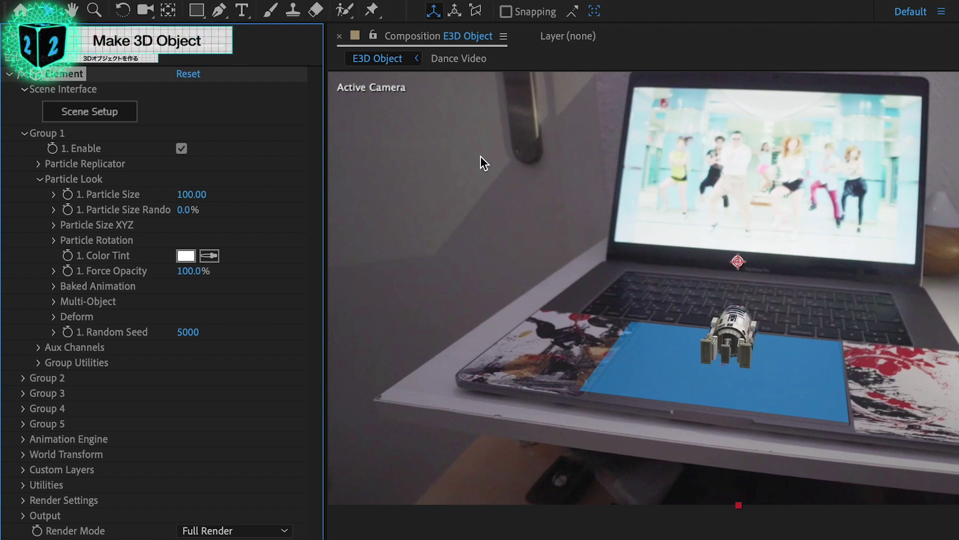
click(53, 240)
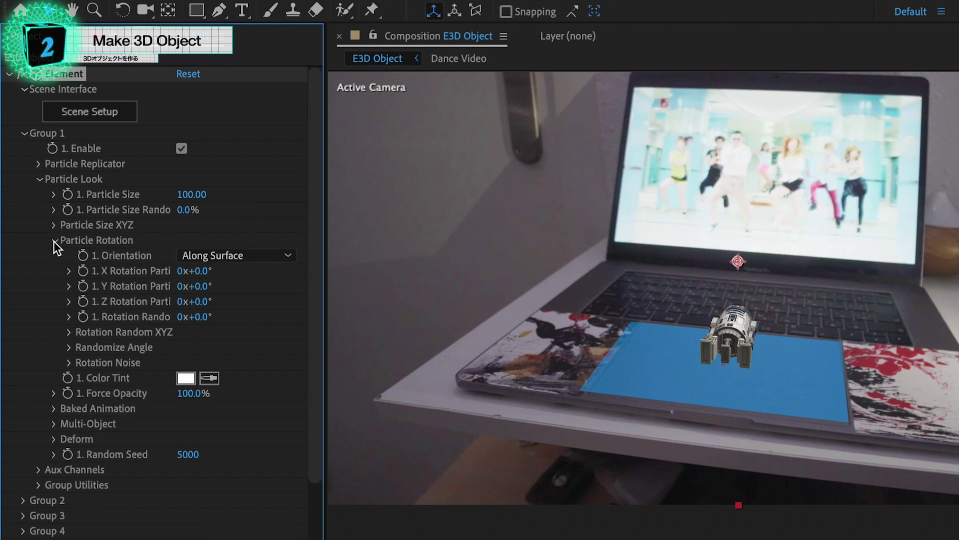
drag(188, 270, 279, 272)
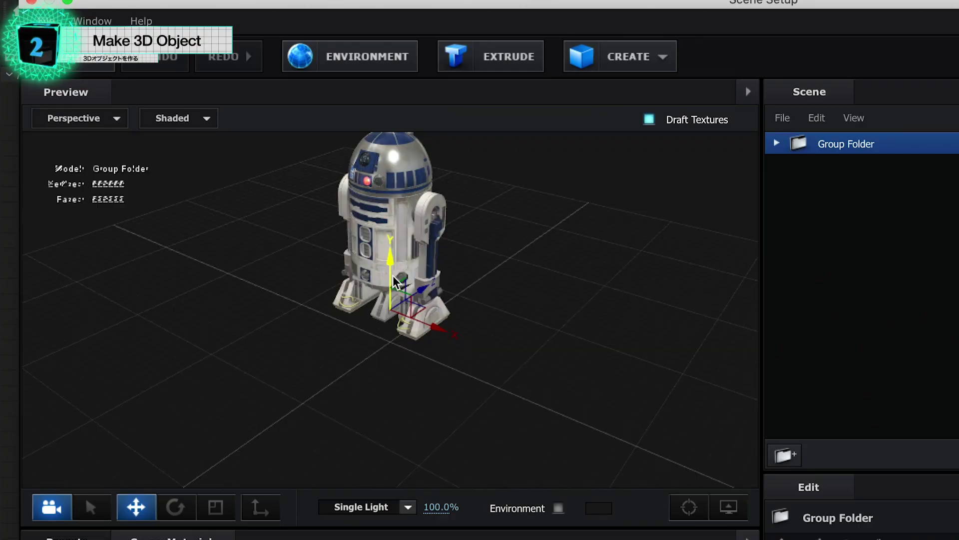
Drag R2-D2 down onto the trackpad in Scene Setup and hide Track Solid 1
drag(393, 278, 392, 316)
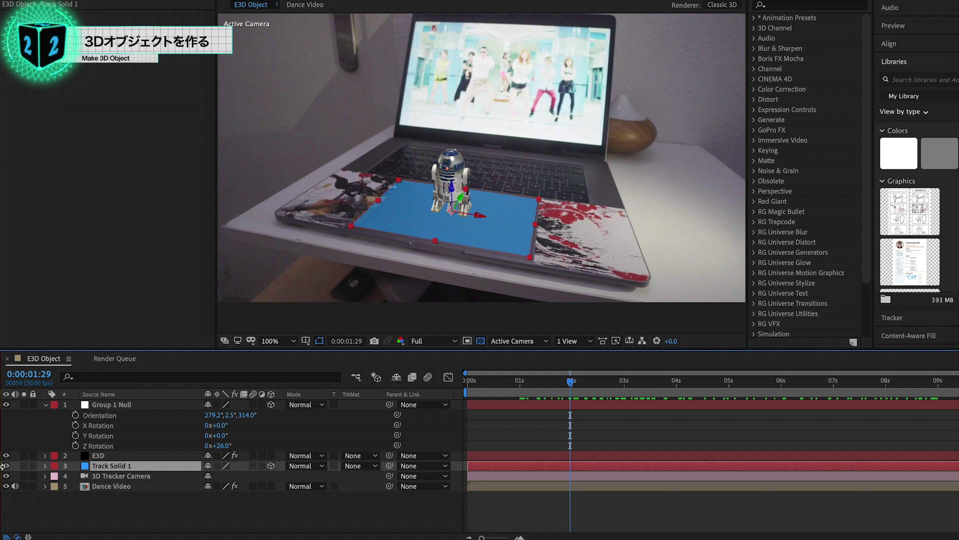
key(F2)
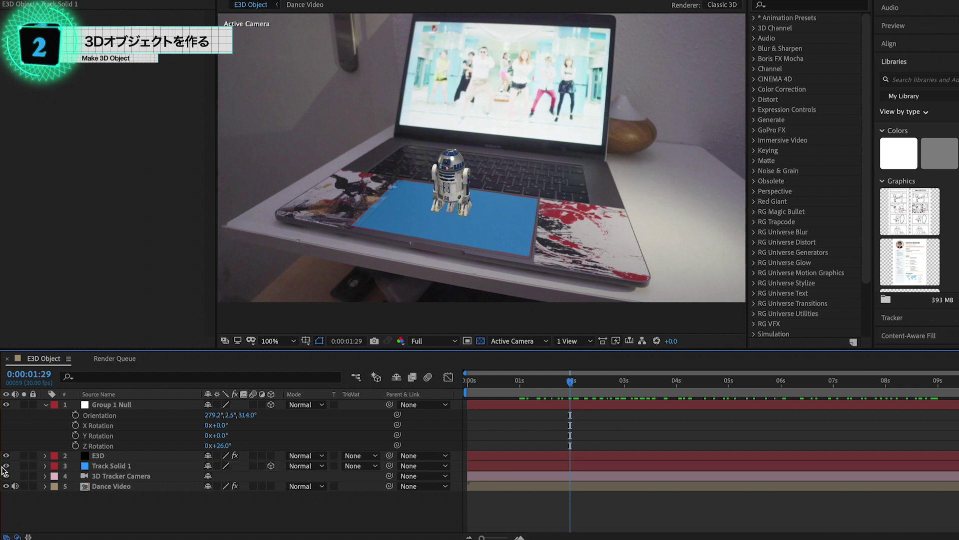
click(6, 466)
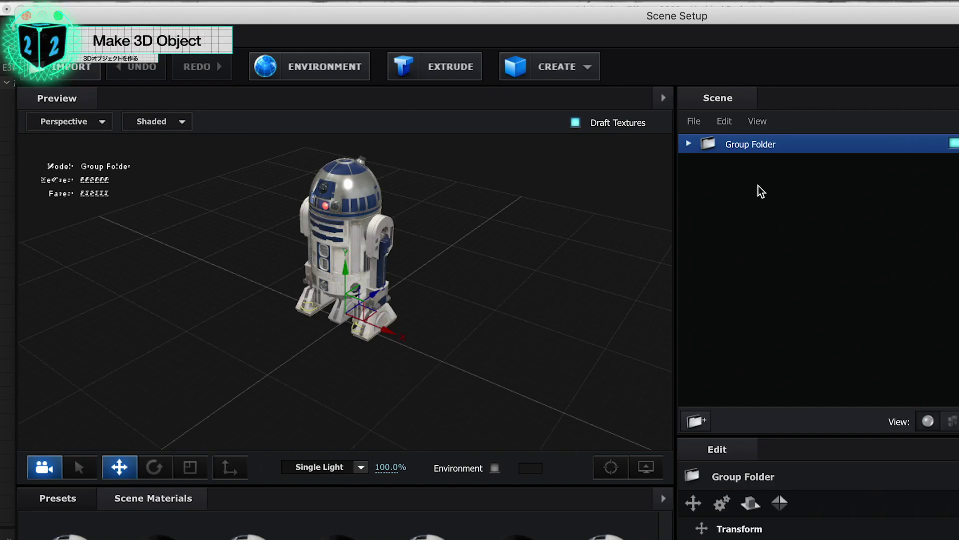
Add a plane primitive beneath R2-D2 and scale it to 1960%
click(538, 67)
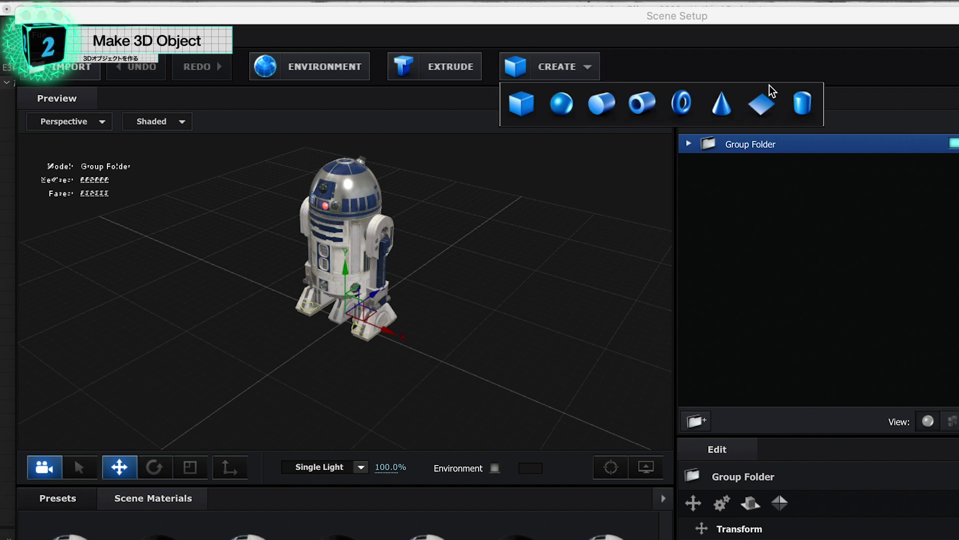
click(772, 109)
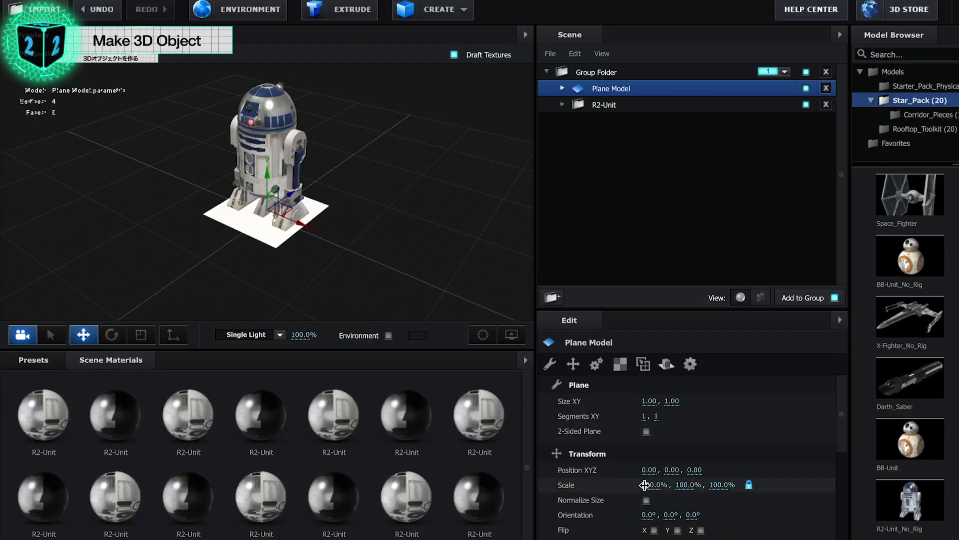
mouse_move(644, 485)
mouse_down()
mouse_move(798, 493)
mouse_move(835, 504)
mouse_up()
drag(654, 483, 710, 487)
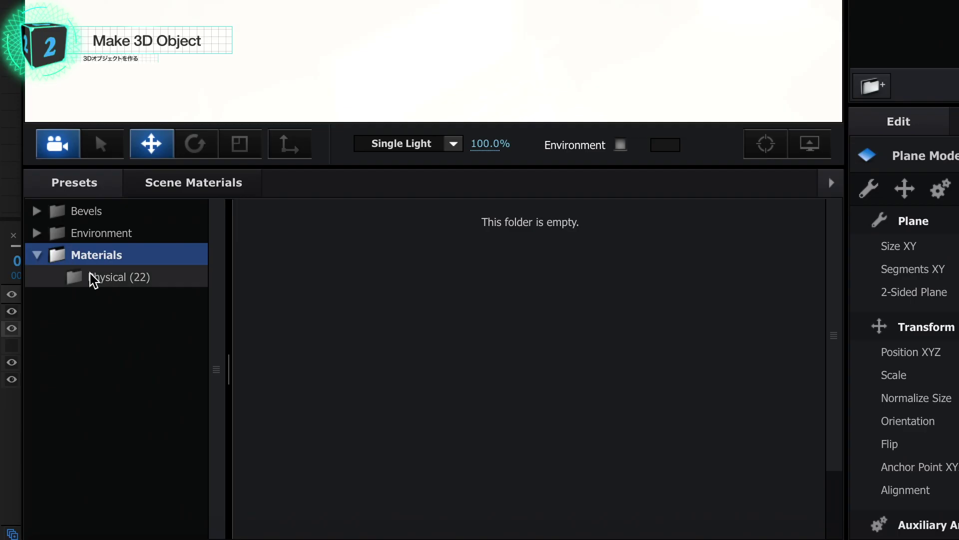
Browse the Physical material presets for the plane
click(87, 424)
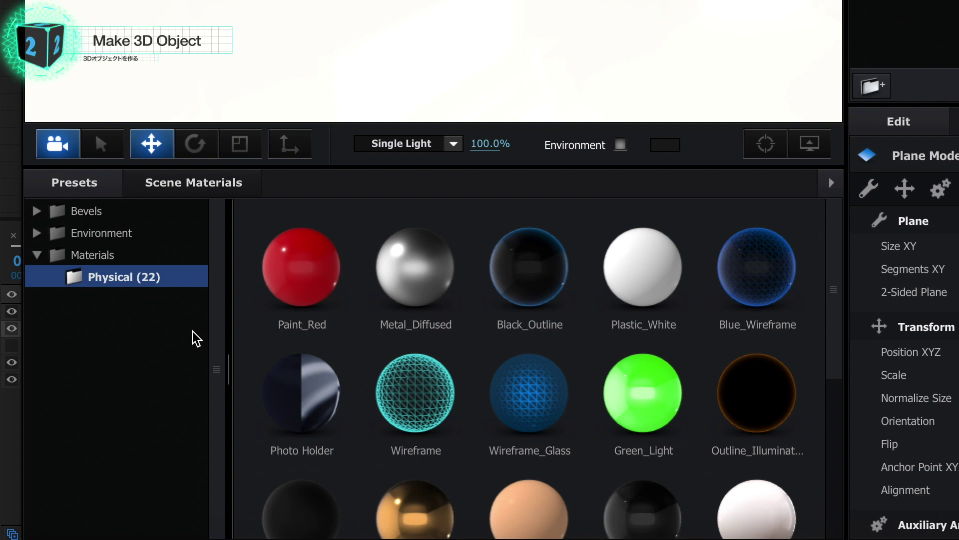
scroll(527, 300, down, 2)
scroll(527, 327, down, 1)
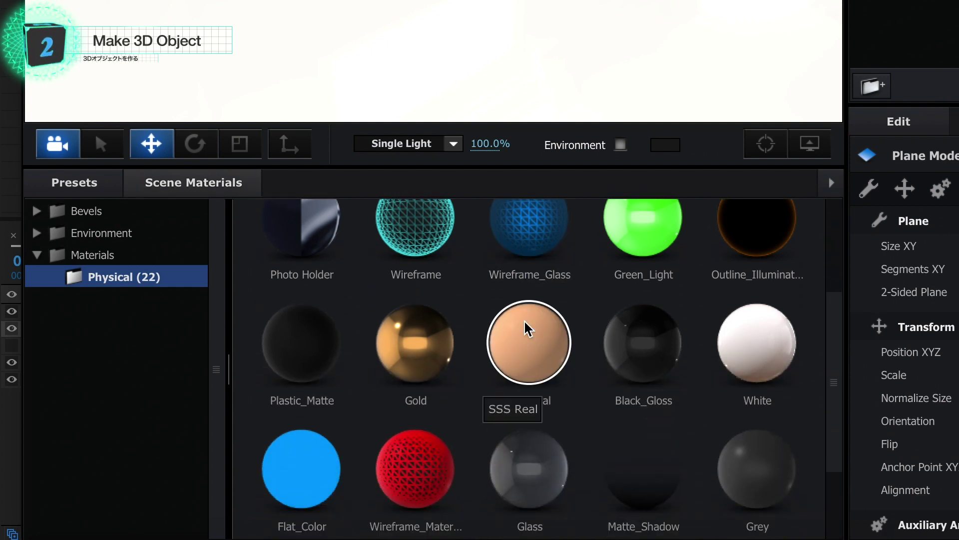
scroll(528, 328, down, 2)
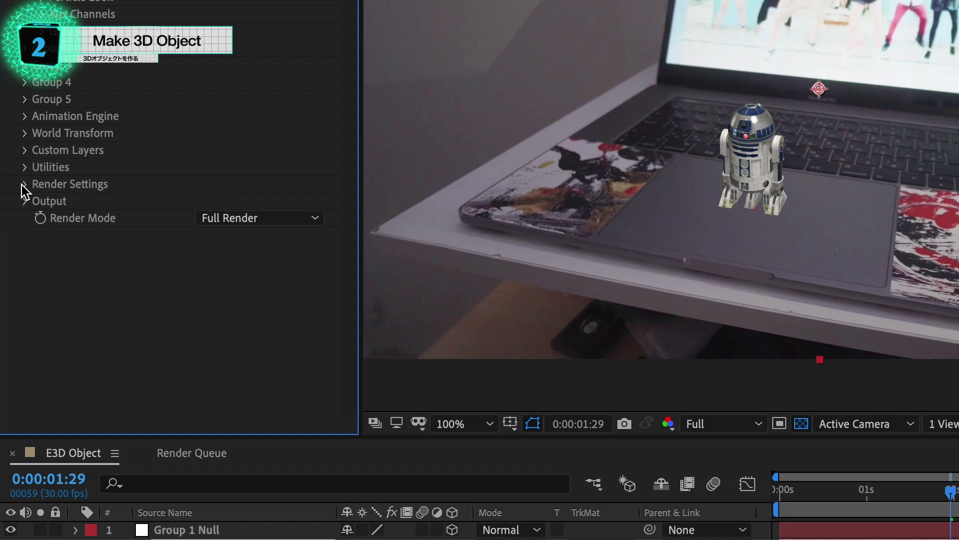
Expand Element's Render Settings and the Shadows group, showing Shadow Mapping at 1024 map size
click(22, 184)
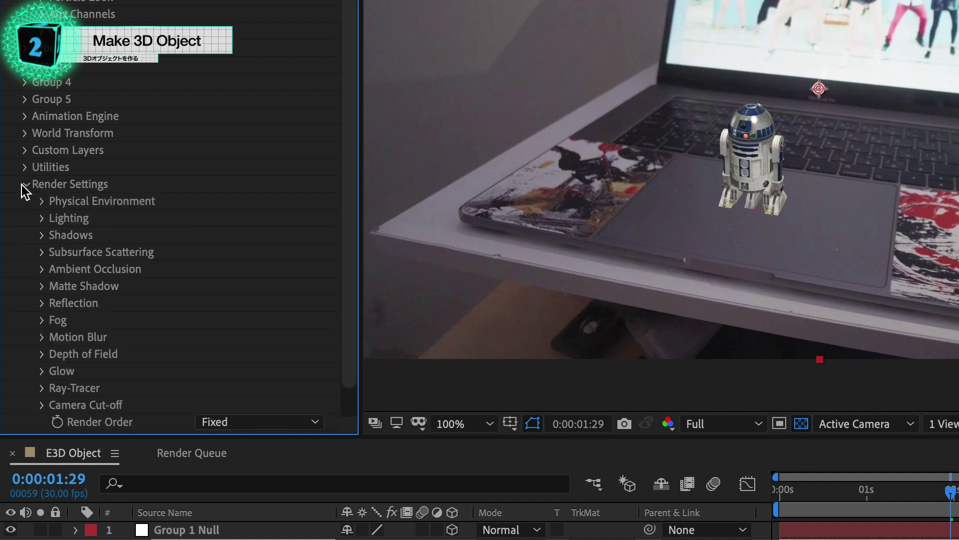
scroll(83, 226, down, 2)
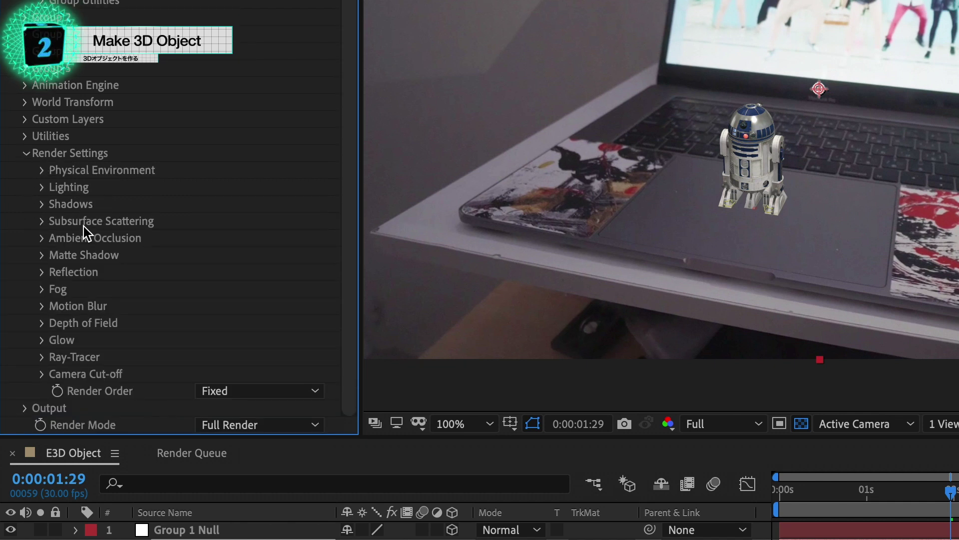
click(43, 206)
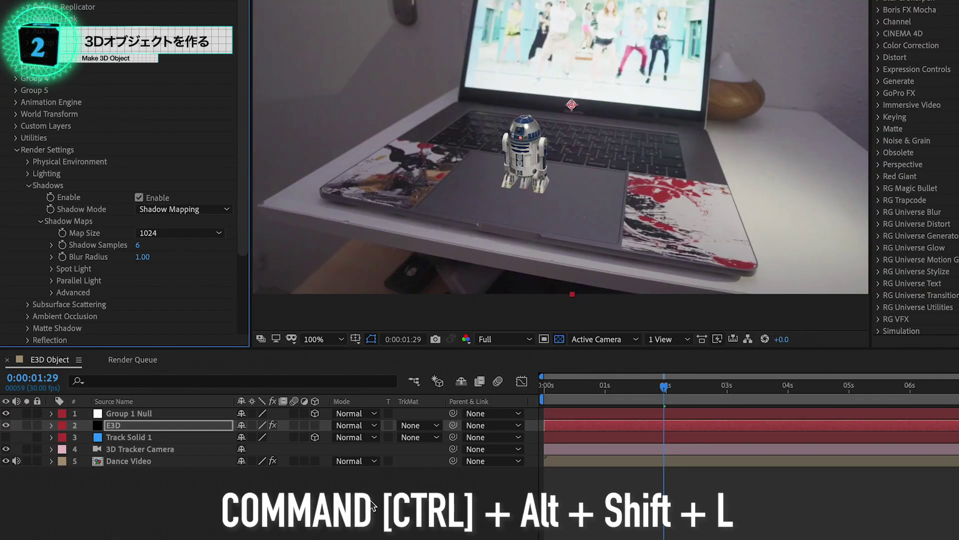
Create Spot Light 1 as a Spot light type with Casts Shadows enabled
key(ctrl+alt+shift+l)
click(591, 125)
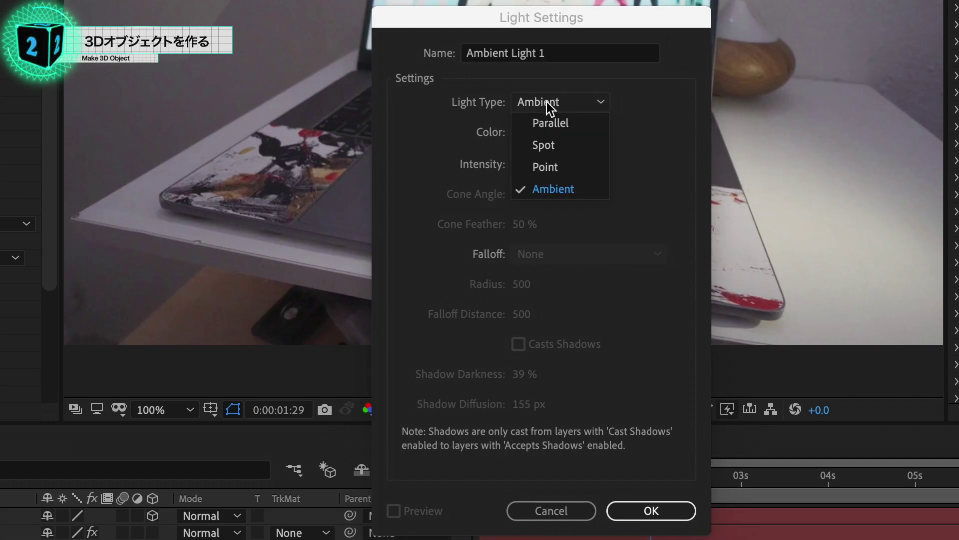
click(552, 143)
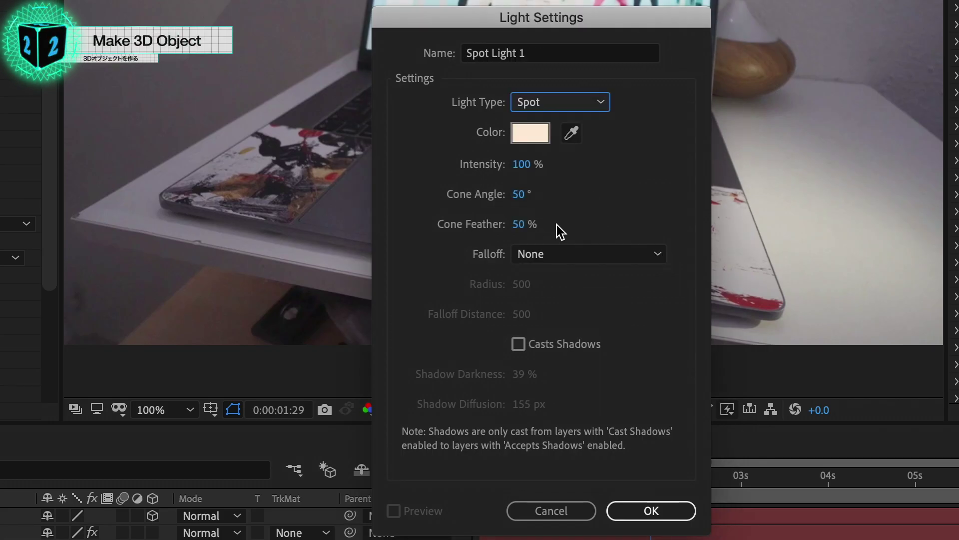
click(518, 344)
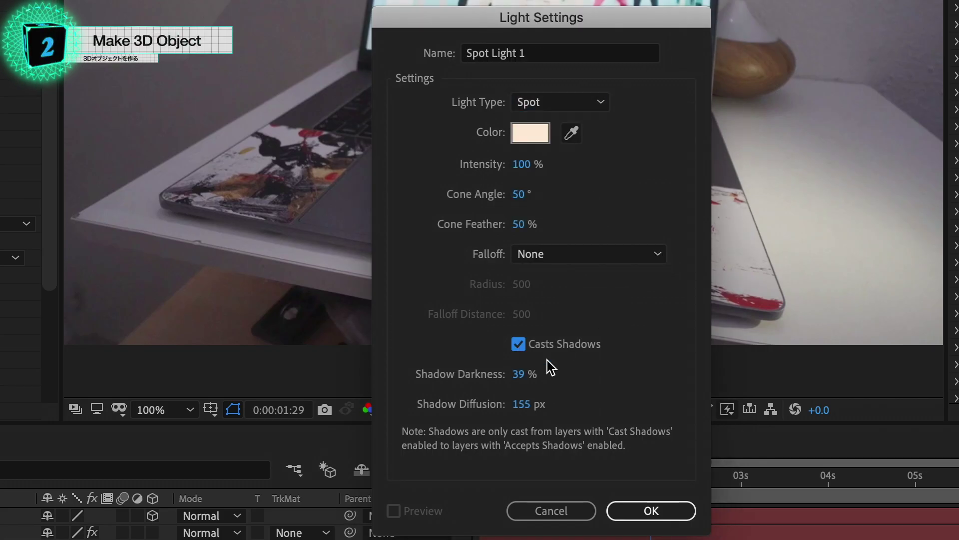
click(651, 510)
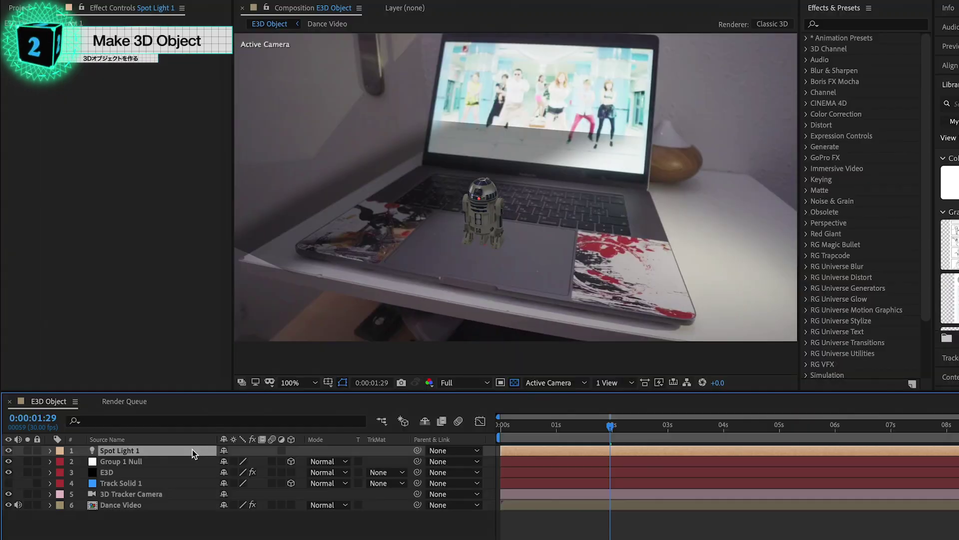
Paste the Group 1 Null's position onto Spot Light 1
key(p)
click(155, 472)
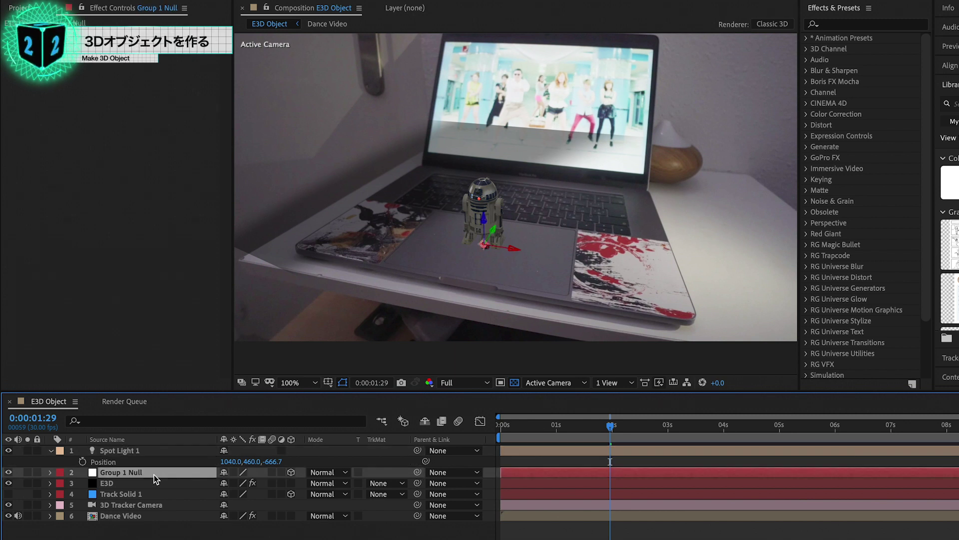
key(p)
click(144, 484)
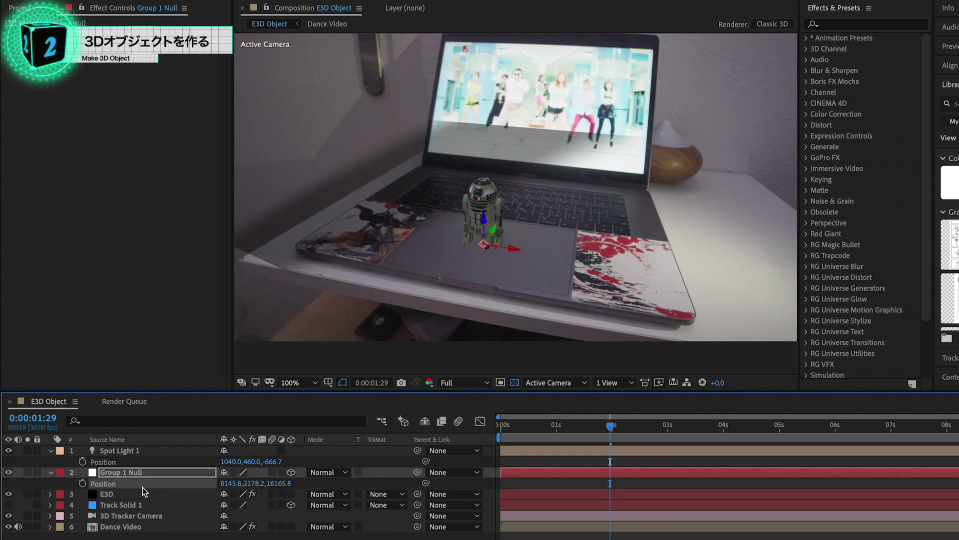
click(134, 461)
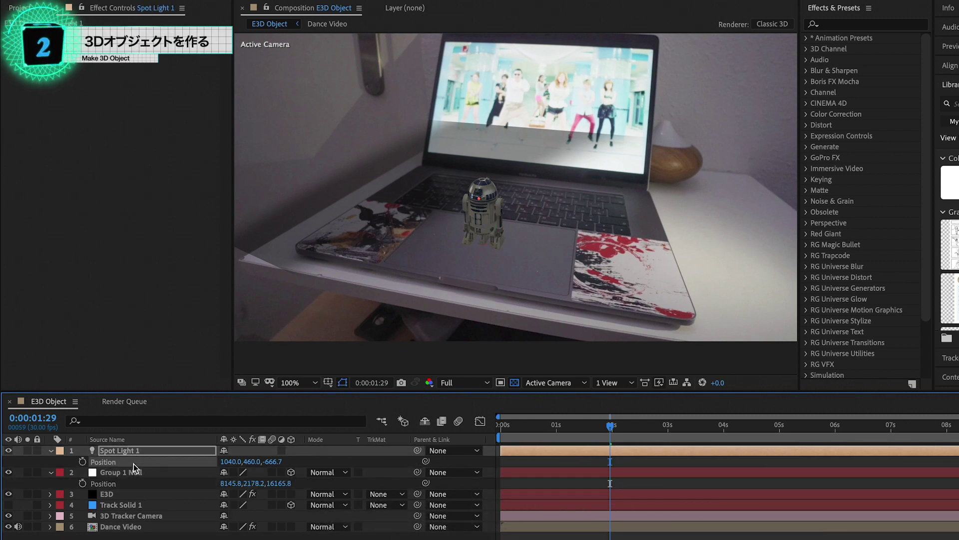
key(ctrl+v)
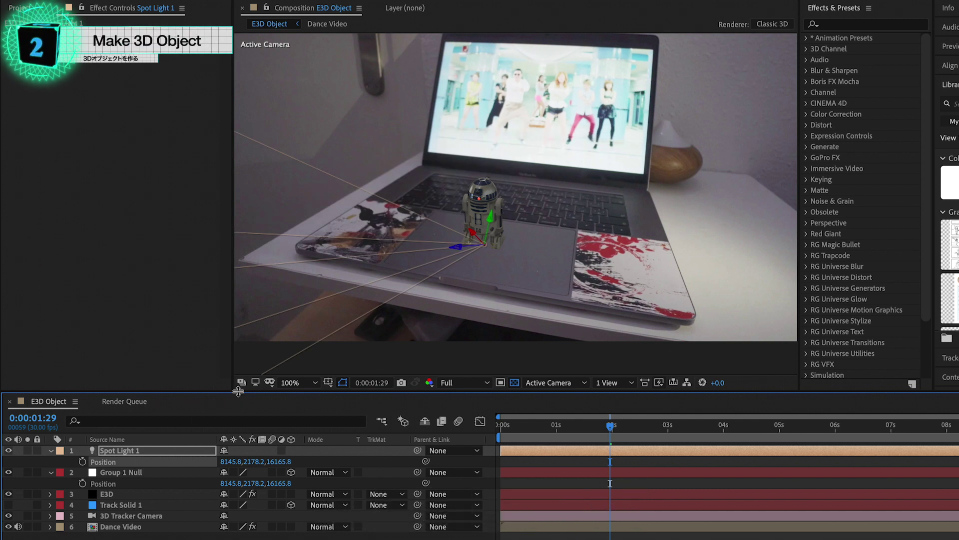
Copy the Group 1 Null's orientation and rotation onto Spot Light 1
click(128, 473)
key(r)
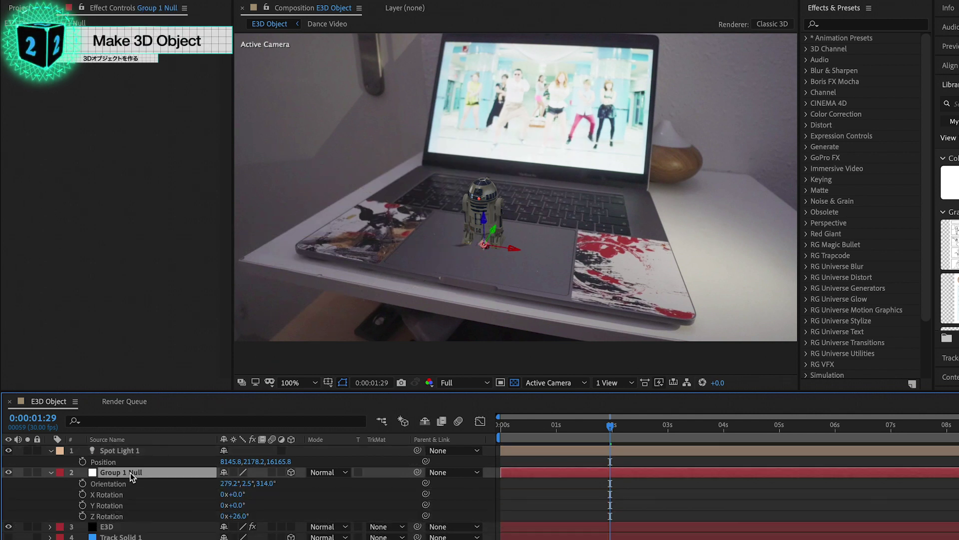
key(ctrl+c)
click(151, 450)
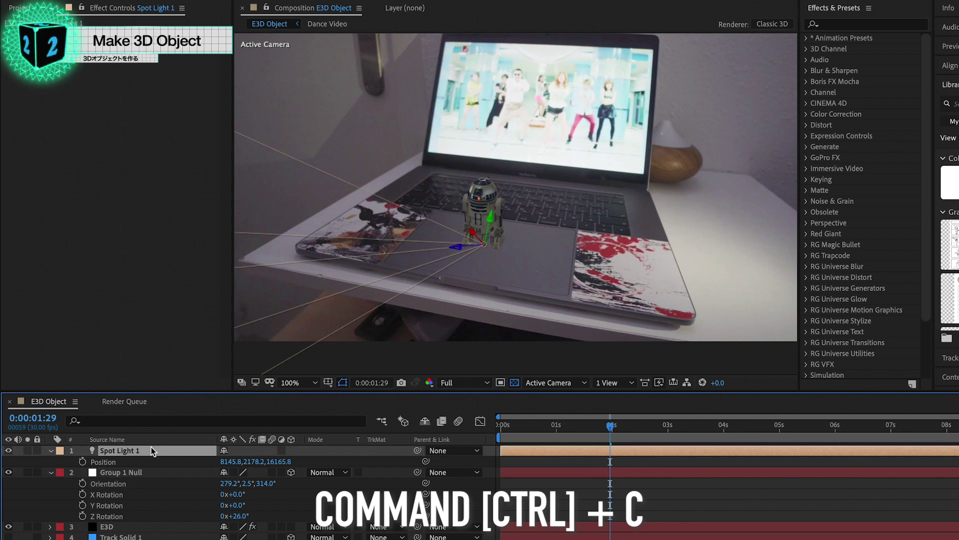
key(ctrl+v)
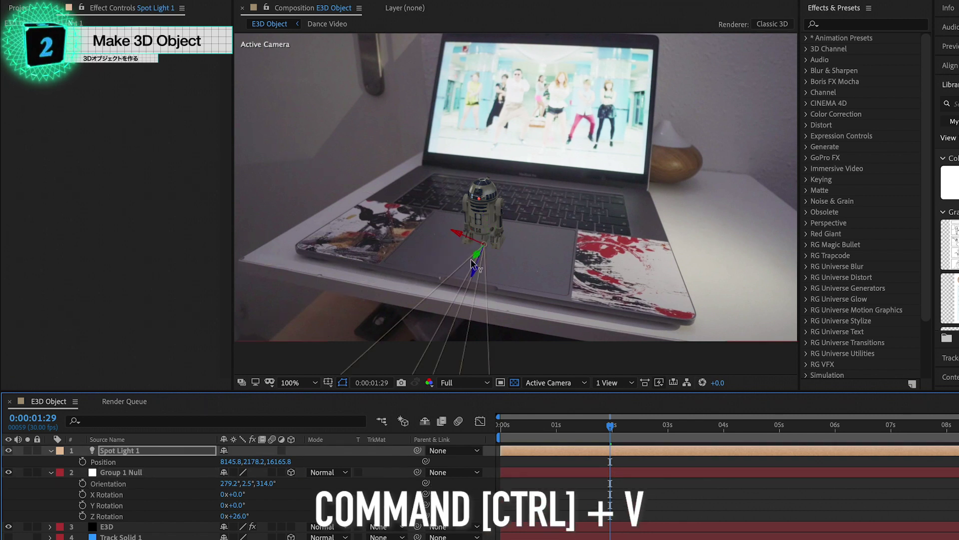
Push Spot Light 1 back along its Z axis, then delete the Spot Light 1 layer
drag(473, 271, 550, 137)
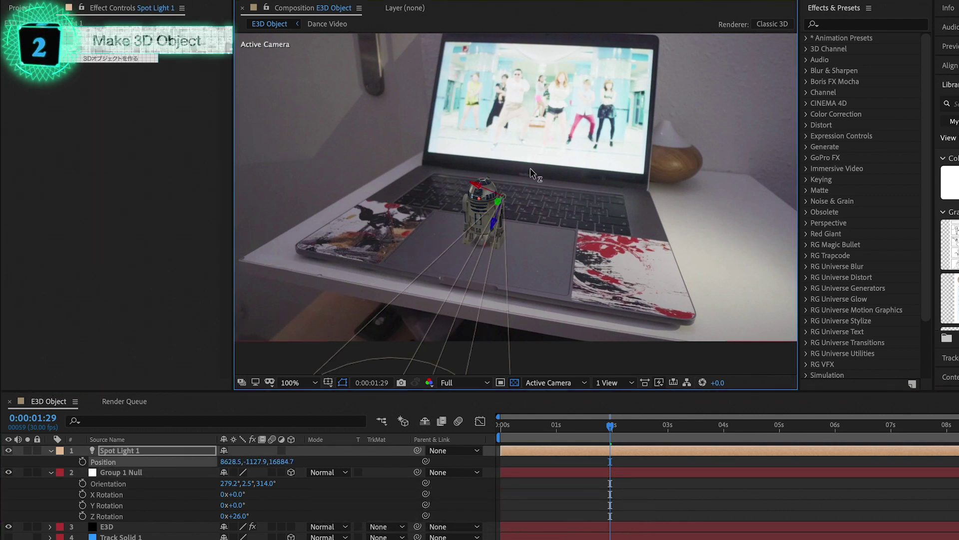
drag(506, 188, 583, 85)
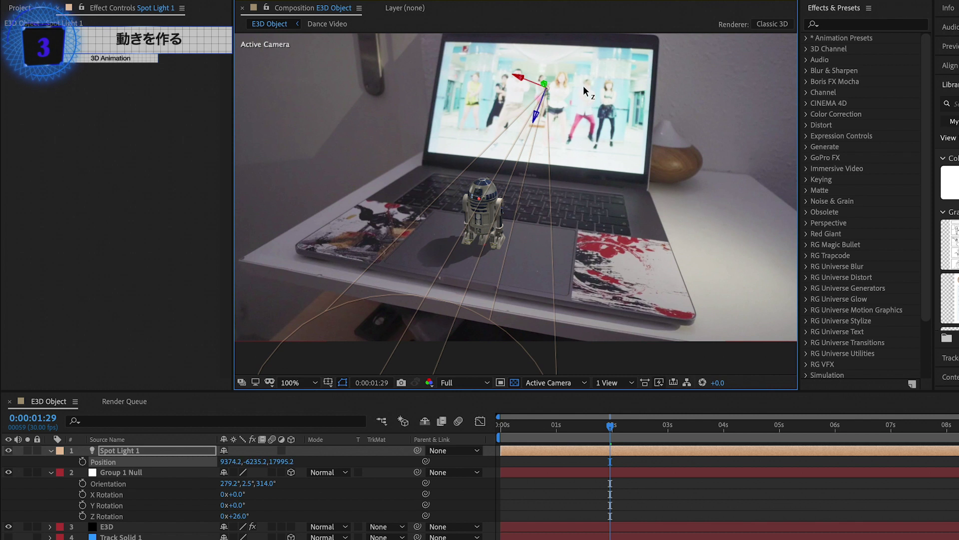
click(124, 453)
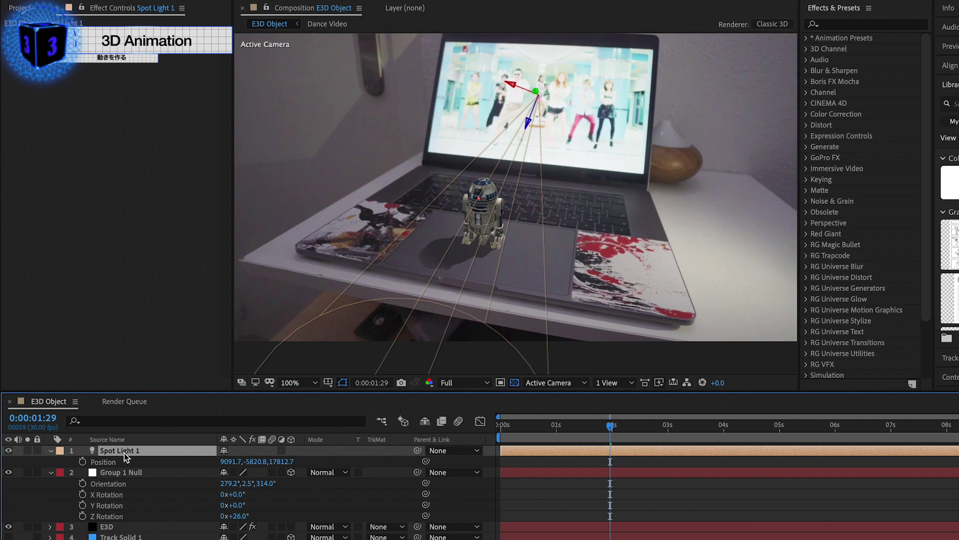
key(Delete)
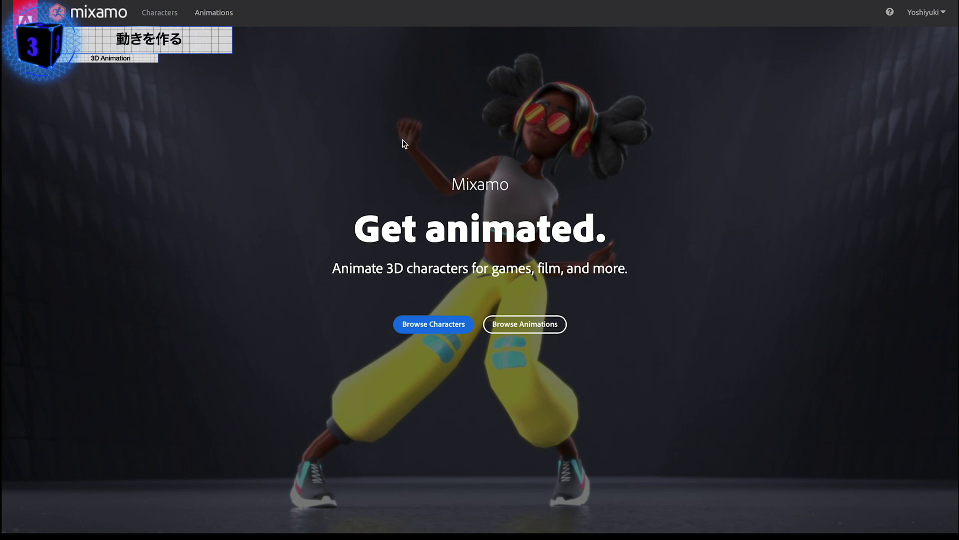
Open Mixamo's character library and scroll through the first page of characters
click(456, 334)
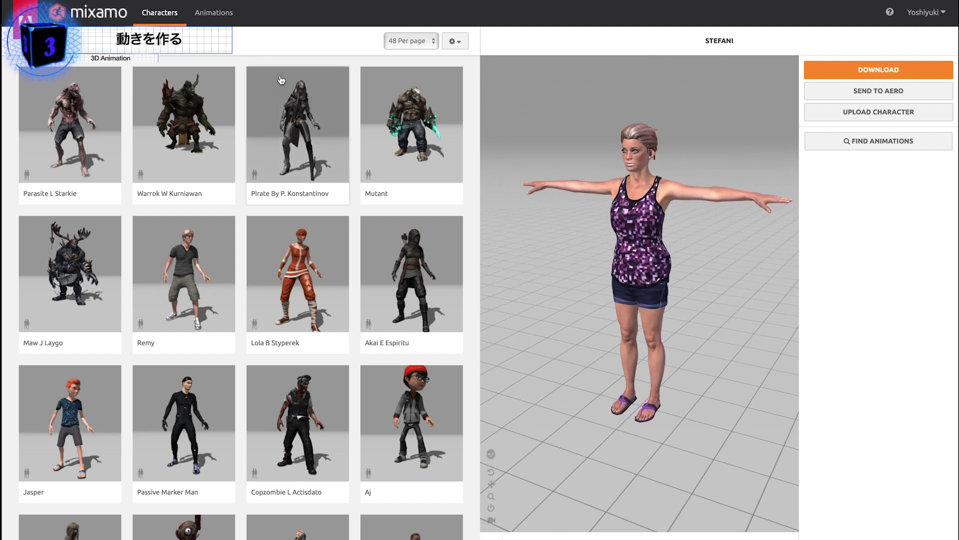
scroll(317, 209, down, 4)
scroll(318, 213, down, 4)
scroll(318, 213, down, 3)
scroll(318, 213, down, 3)
scroll(319, 213, down, 2)
scroll(318, 213, down, 3)
scroll(318, 213, down, 1)
scroll(318, 214, down, 2)
scroll(317, 210, down, 3)
scroll(316, 209, down, 1)
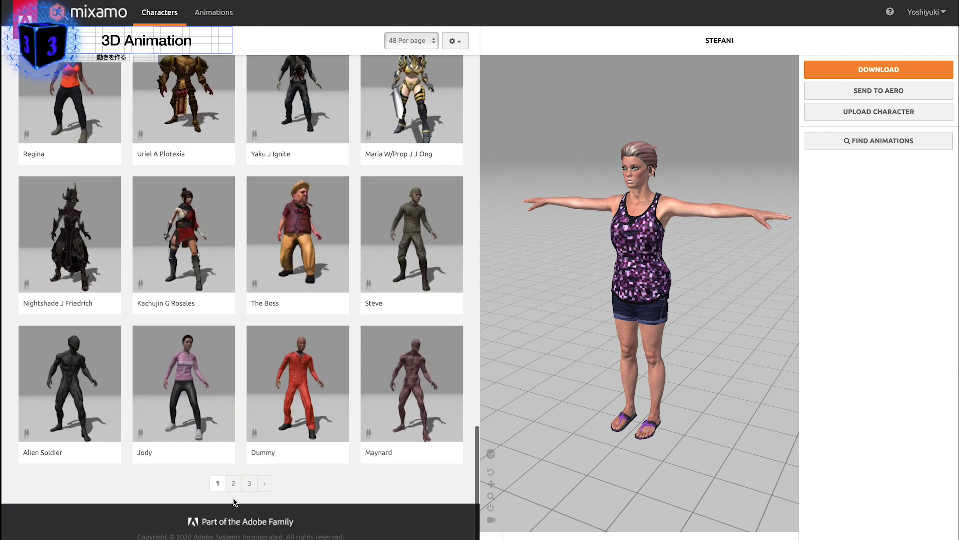
Go to page 2 and switch the character to X Bot
click(244, 483)
scroll(245, 484, down, 3)
scroll(245, 484, down, 2)
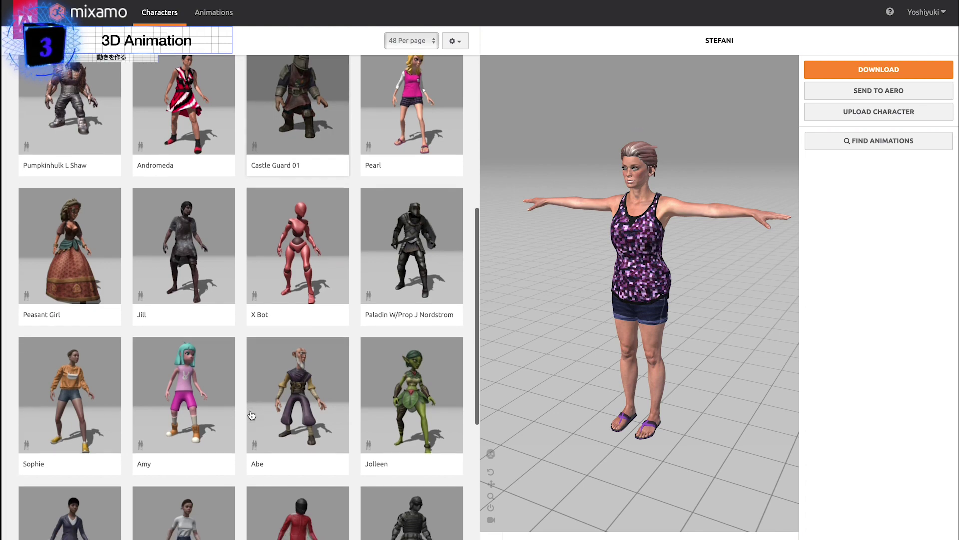
click(285, 263)
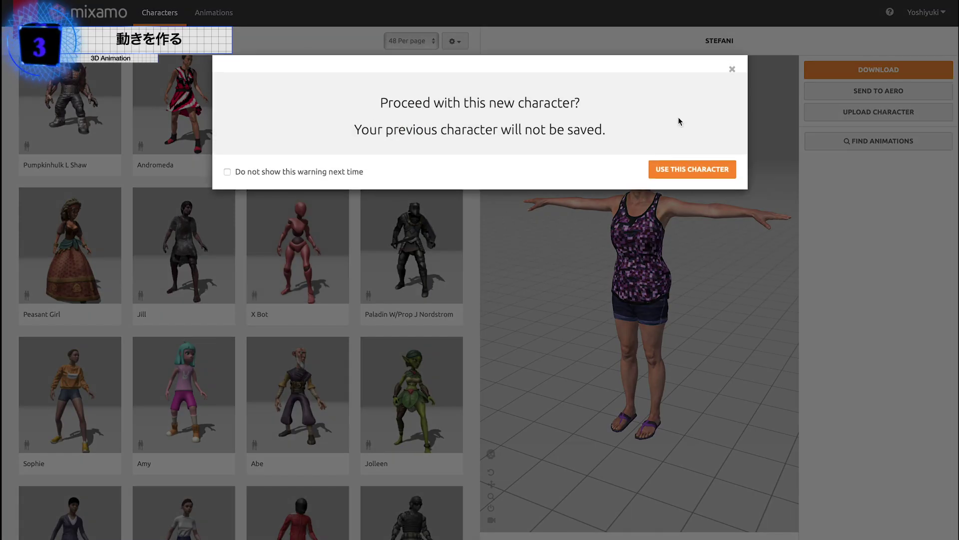
click(692, 169)
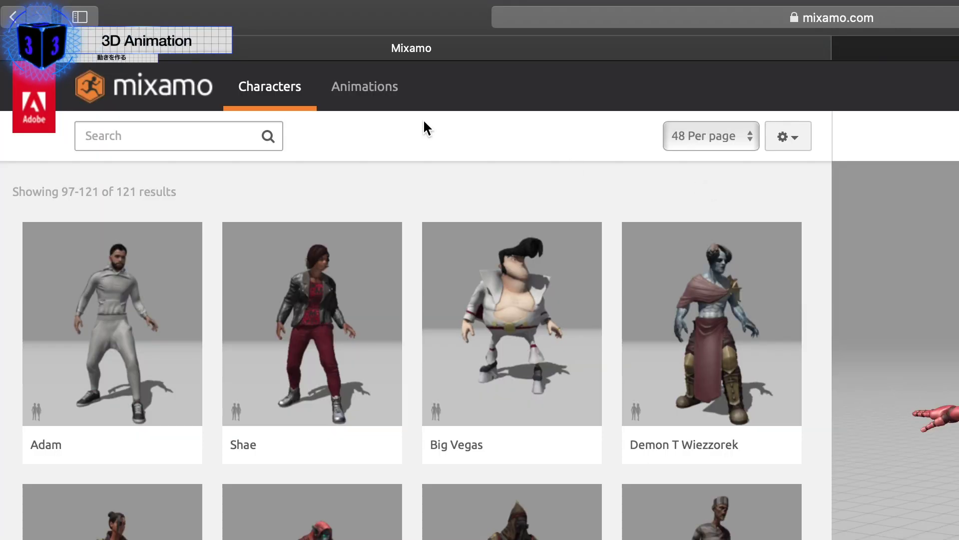
Filter Mixamo animations to the Dance genre and locate Tut Hip Hop Dance
click(366, 93)
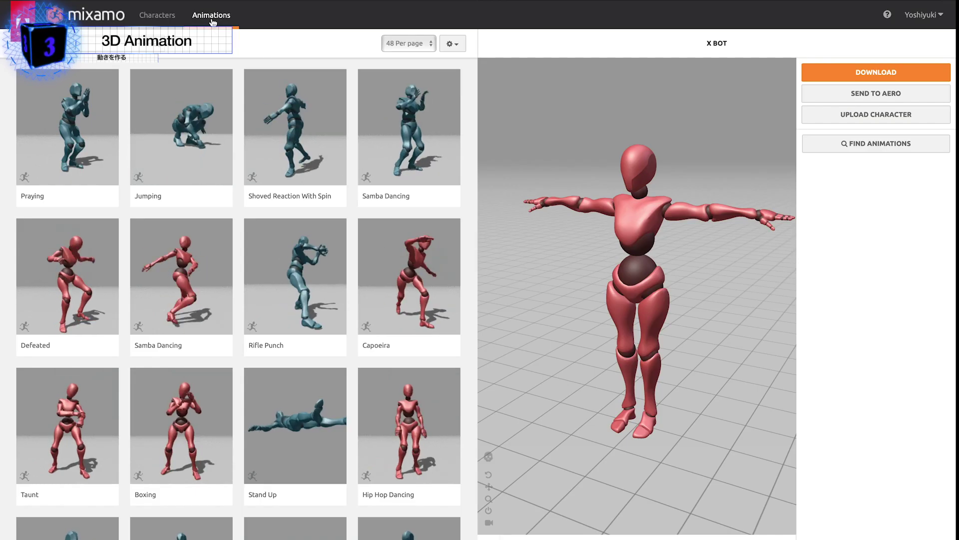
click(213, 21)
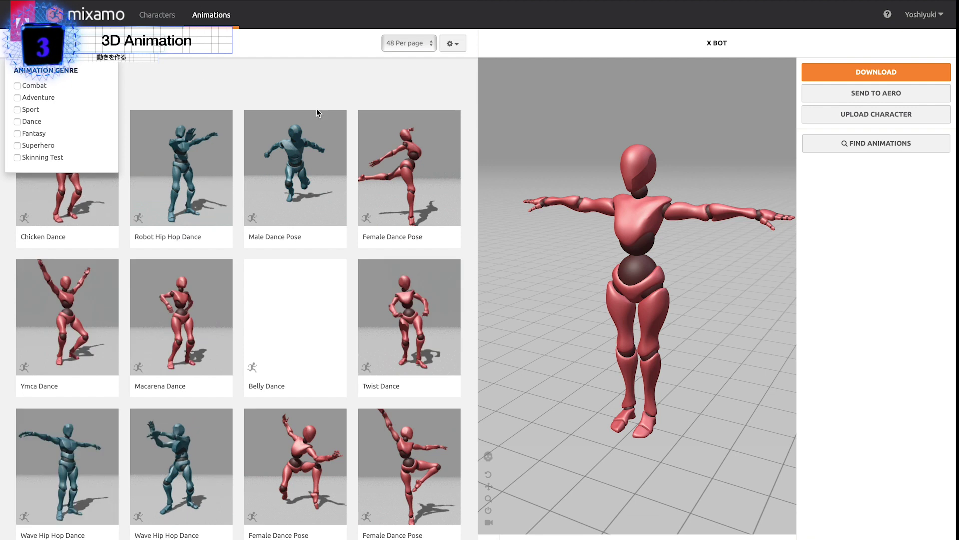
scroll(318, 215, down, 2)
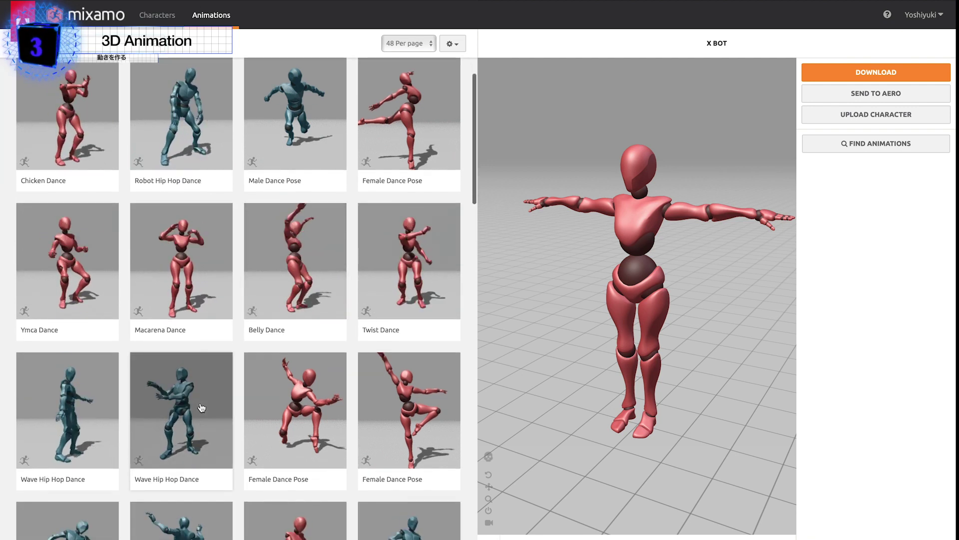
scroll(201, 406, down, 3)
scroll(200, 405, down, 3)
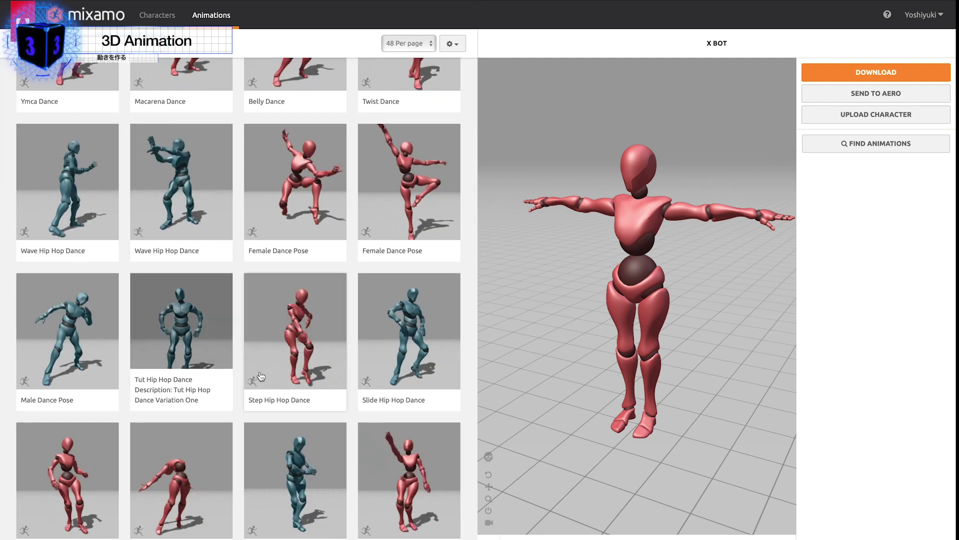
scroll(257, 400, down, 8)
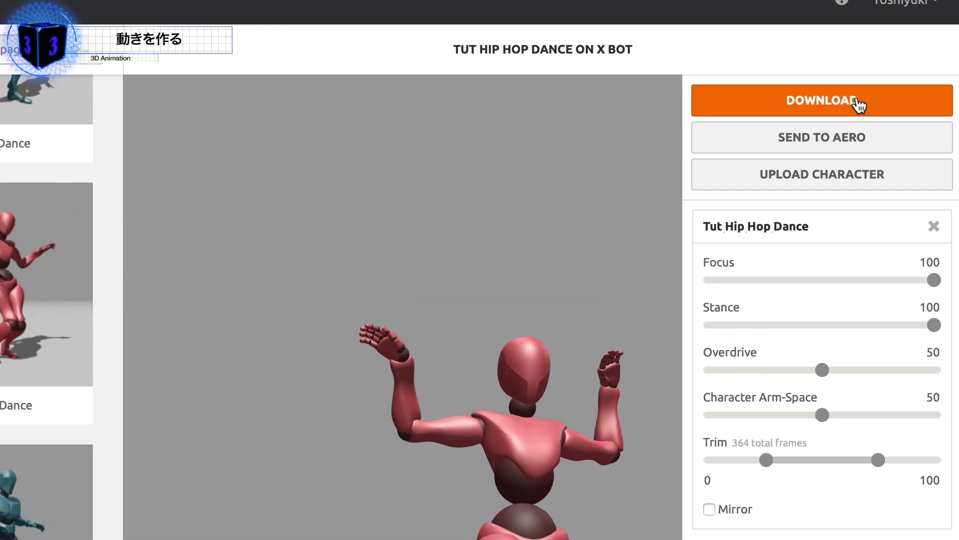
Download Tut Hip Hop Dance on X Bot as FBX(.fbx) with skin at 30 fps
click(858, 103)
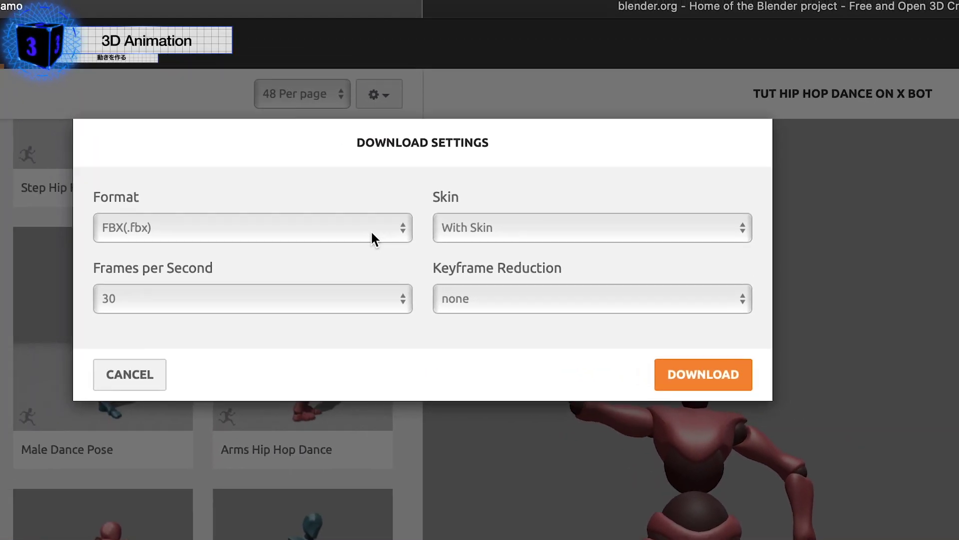
click(405, 238)
click(404, 237)
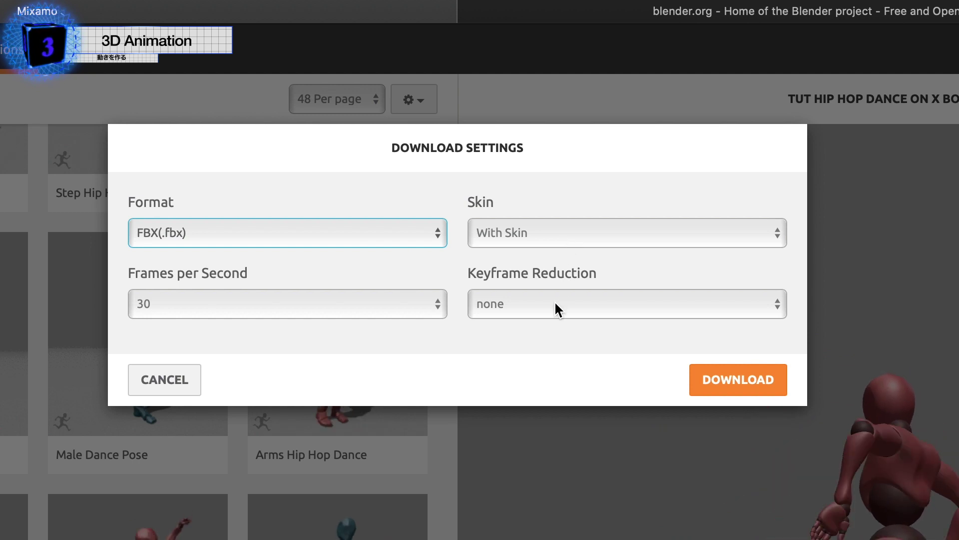
click(713, 383)
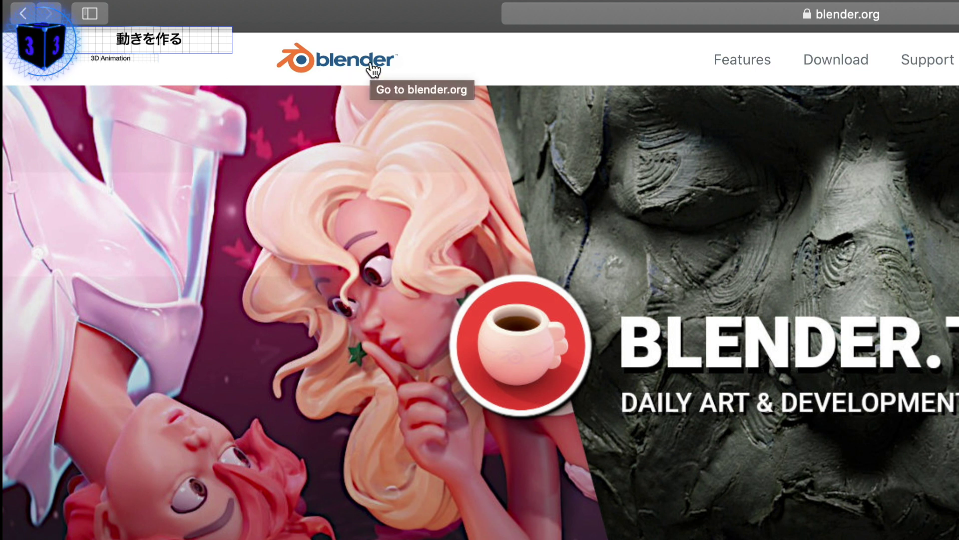
Scroll the blender.org homepage down to the Download Blender button
scroll(479, 213, down, 2)
scroll(479, 213, down, 1)
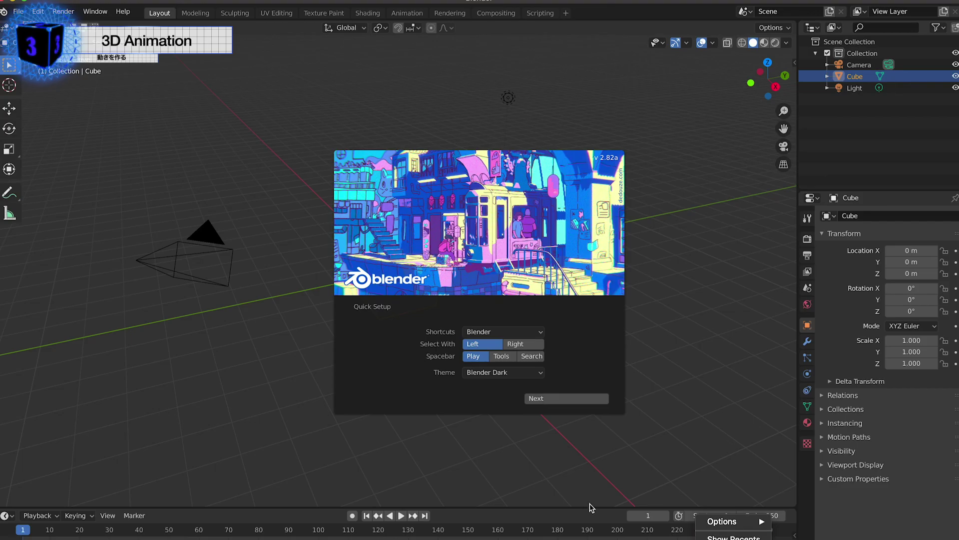
Dismiss the splash screen and delete all objects in Blender's default scene
click(596, 492)
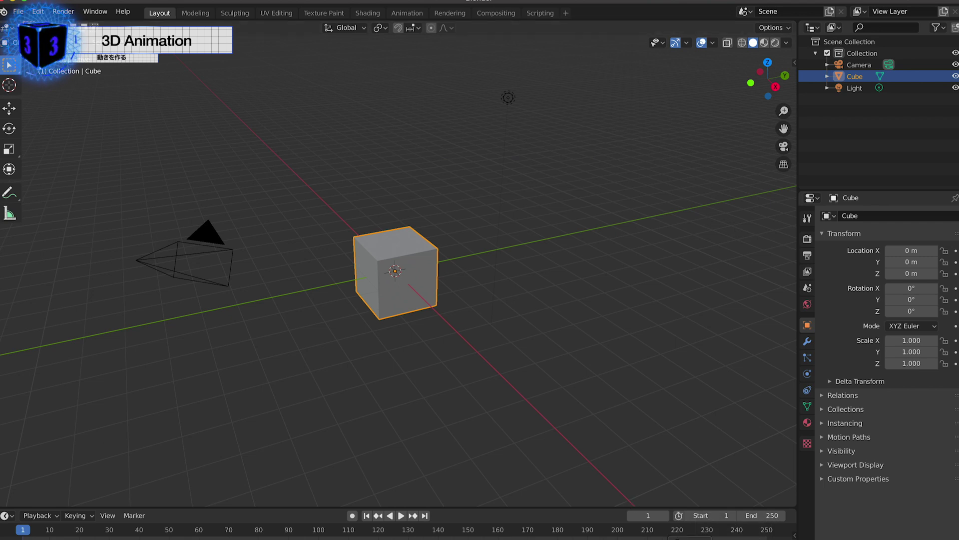
key(a)
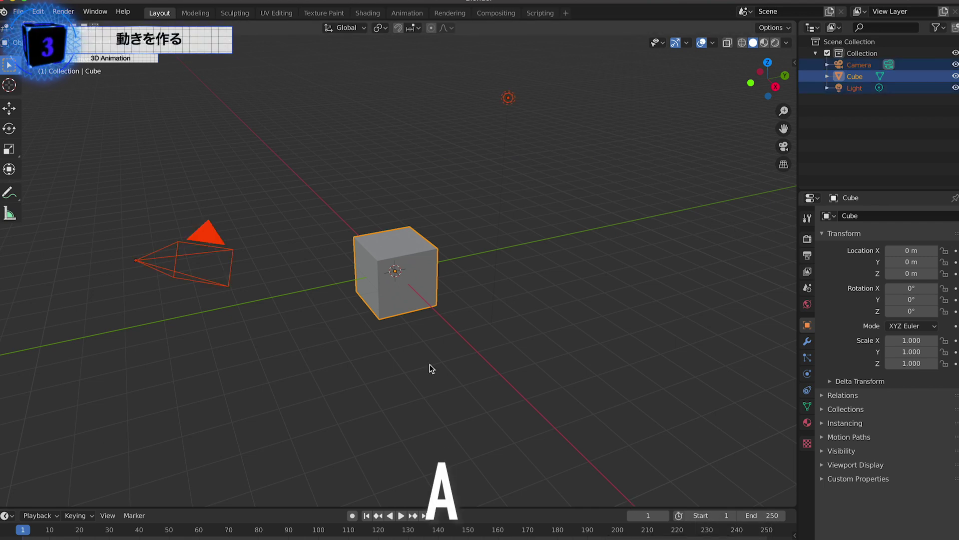
key(x)
click(431, 368)
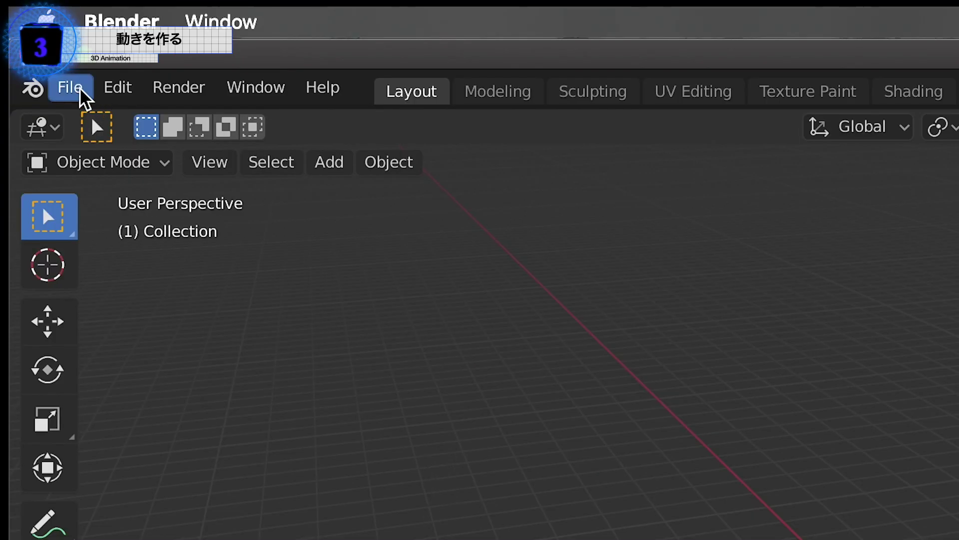
Import Tut Hip Hop Dance.fbx from the Desktop's Dance On PC folder
click(22, 11)
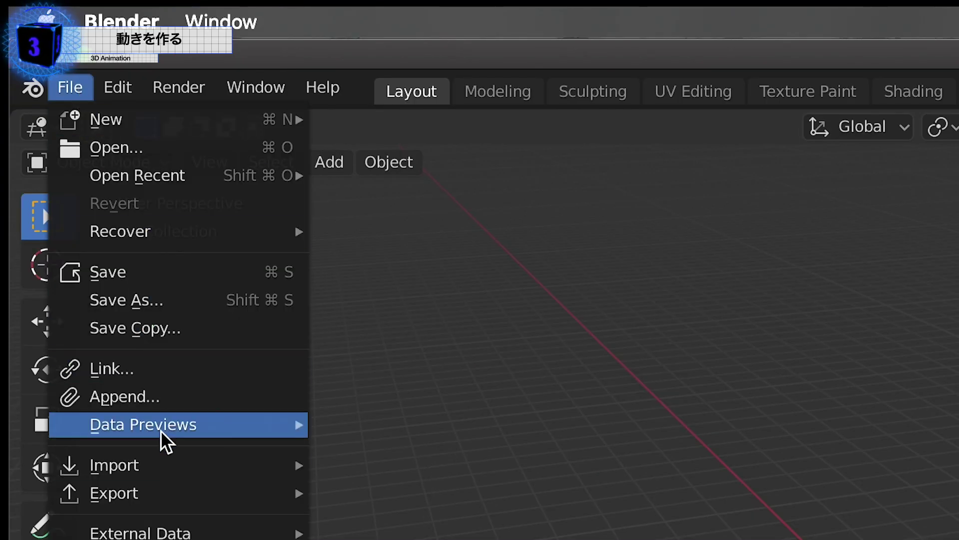
mouse_move(165, 464)
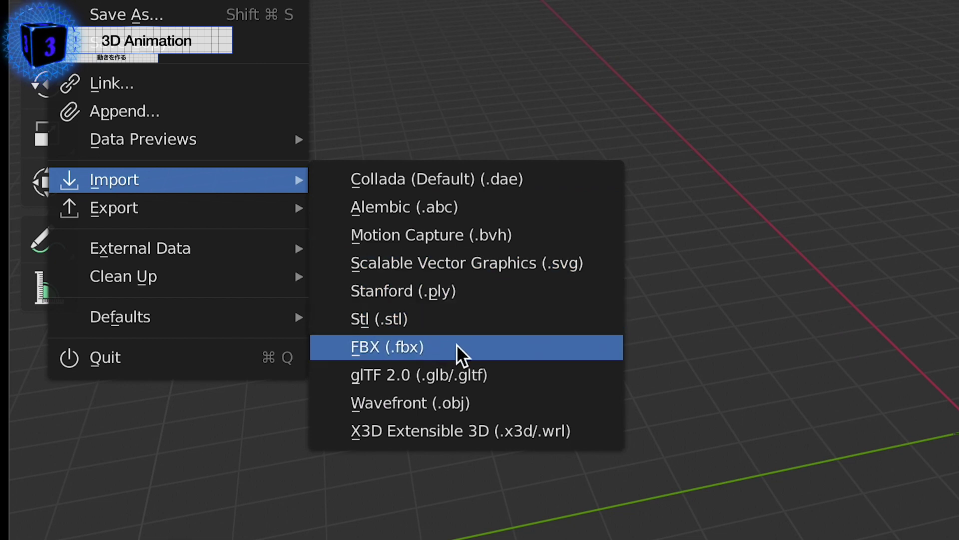
click(471, 355)
click(180, 193)
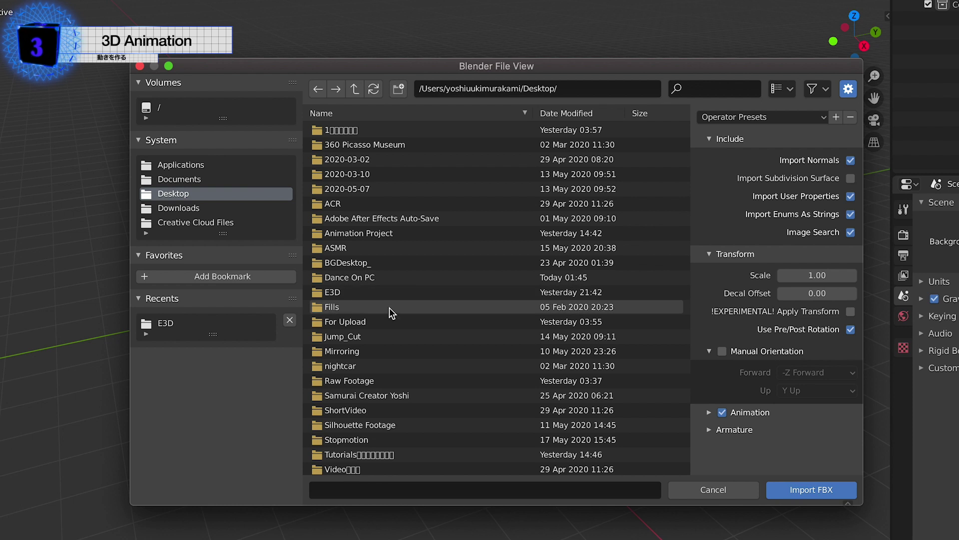
double_click(385, 276)
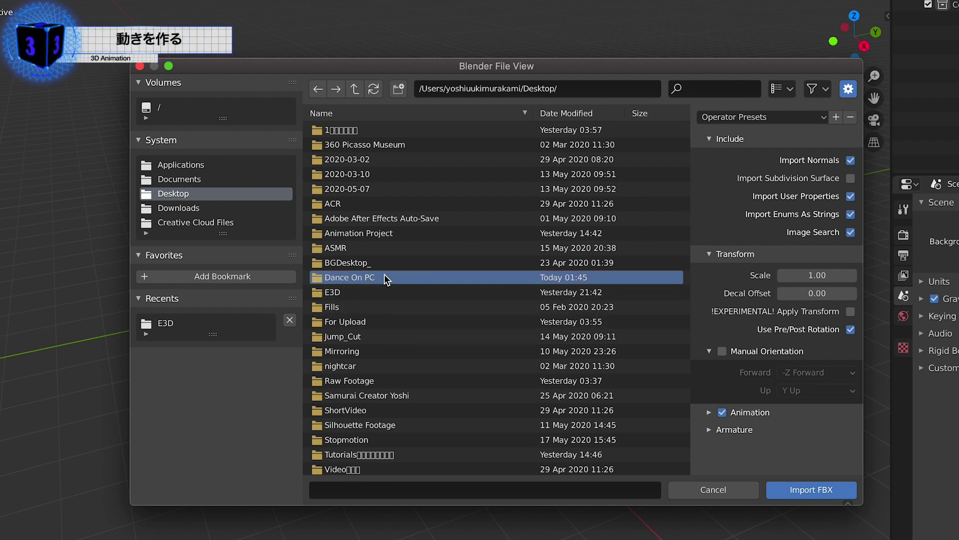
click(367, 130)
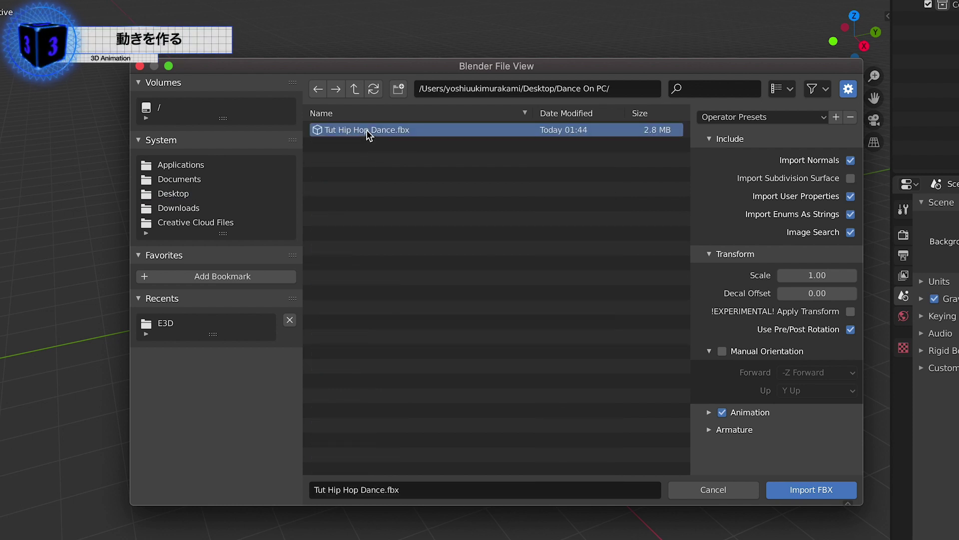
click(820, 491)
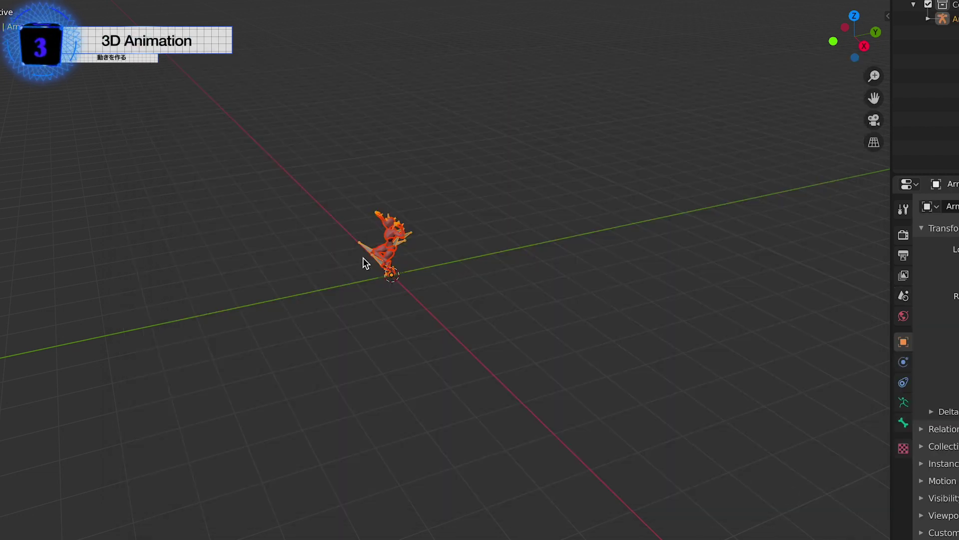
Orbit around the imported X Bot, scrub the dance to frame 105, and clear the End frame value
drag(363, 257, 420, 264)
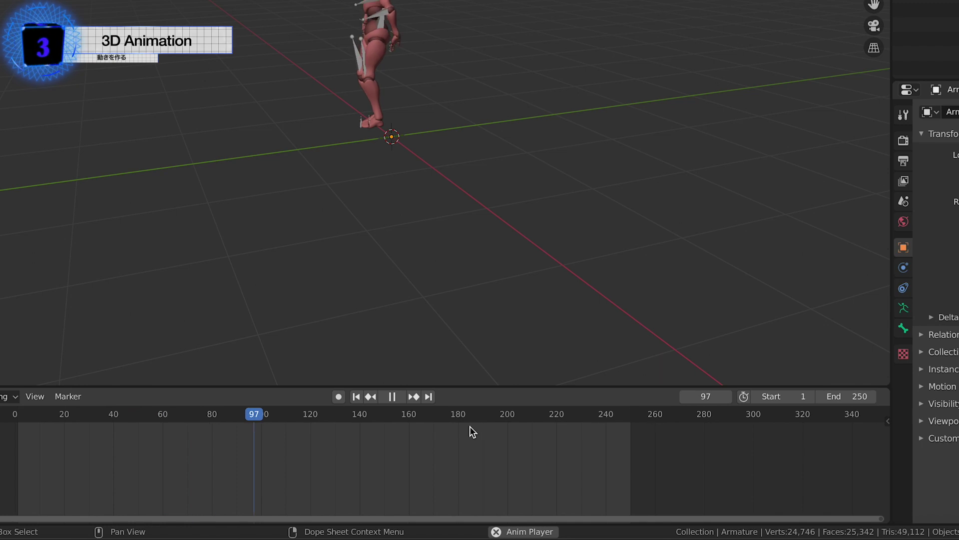
mouse_move(396, 413)
mouse_down()
mouse_move(255, 412)
mouse_move(606, 413)
mouse_up()
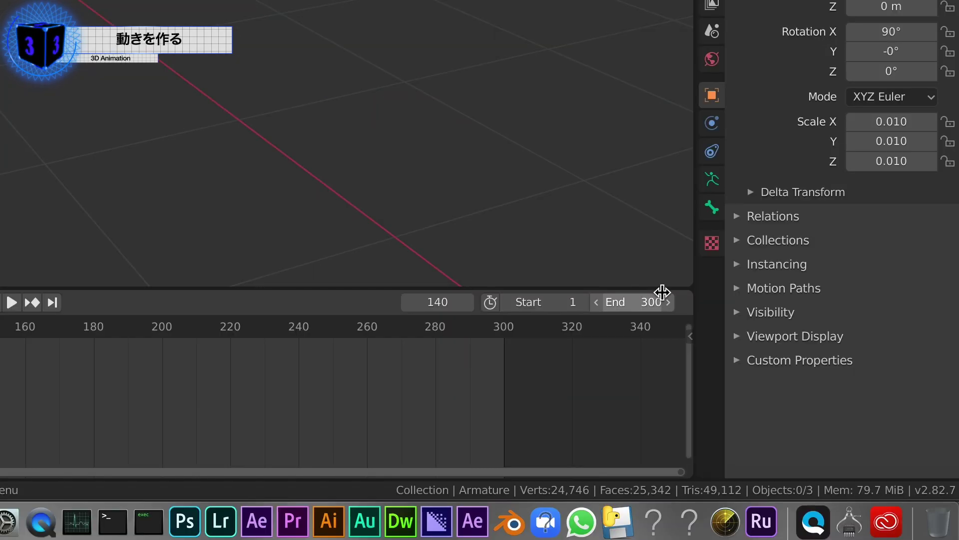
key(BackSpace)
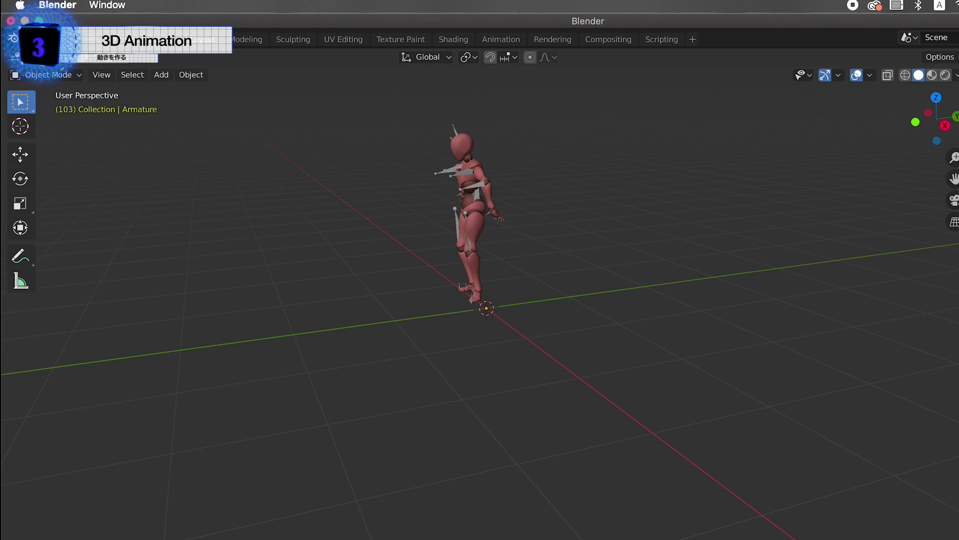
Export the animated scene as Wavefront OBJ with Animation enabled into Desktop/Dance On PC
click(28, 39)
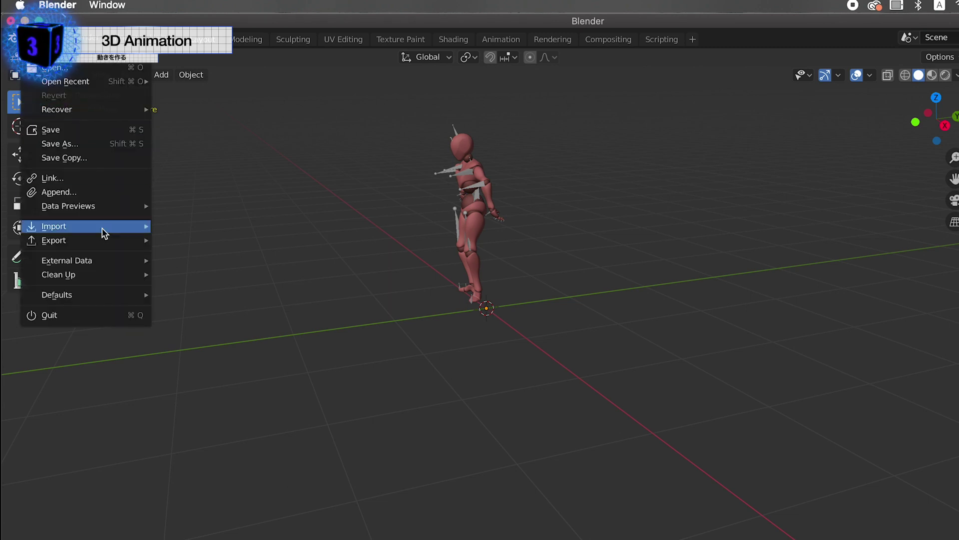
mouse_move(102, 241)
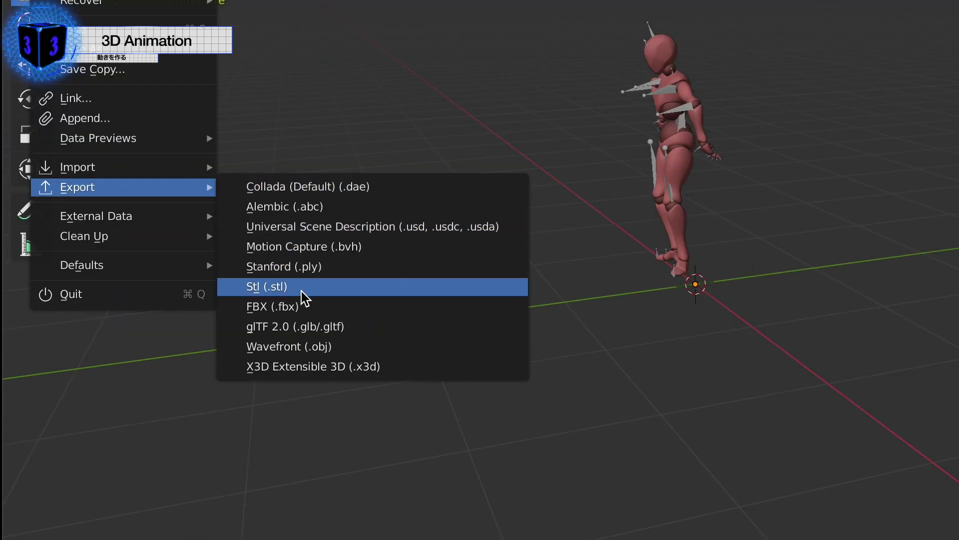
click(338, 346)
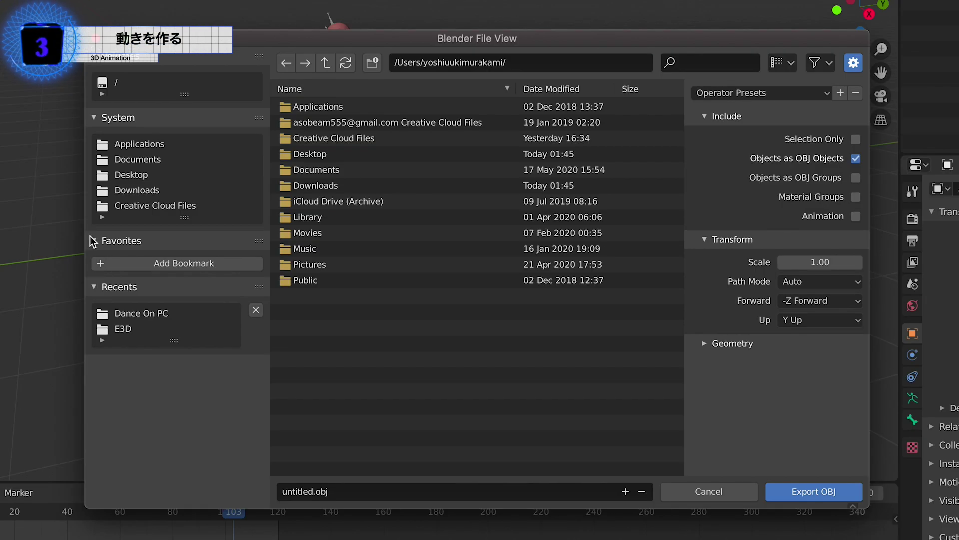
click(128, 175)
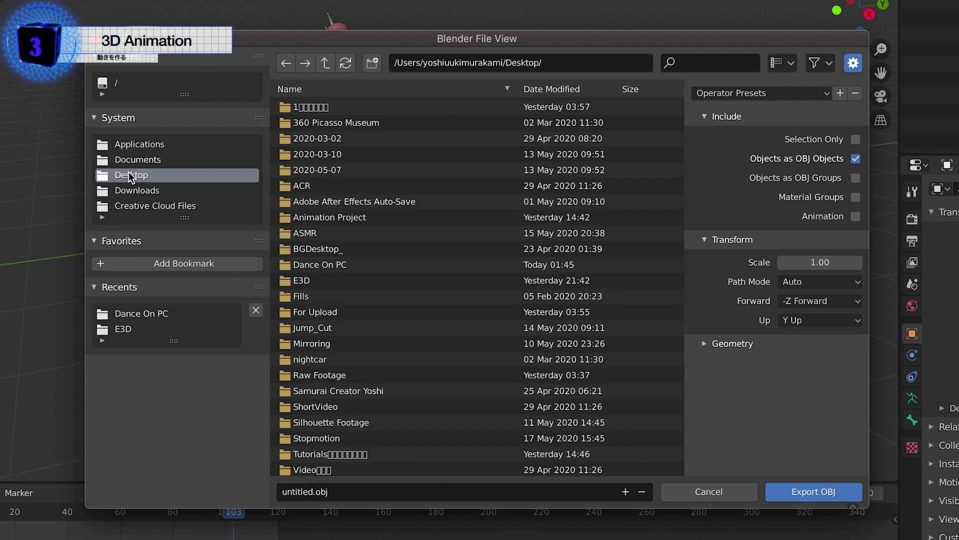
click(332, 265)
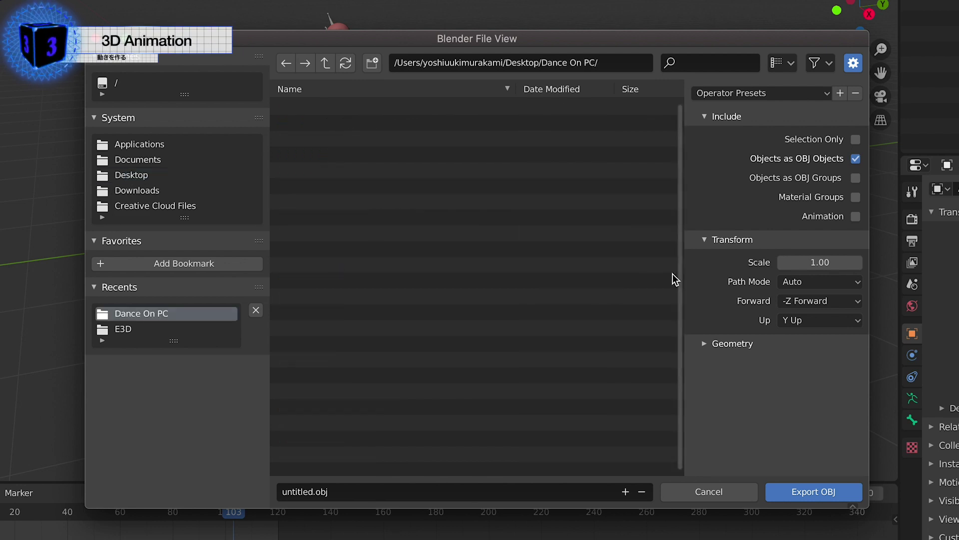
click(854, 217)
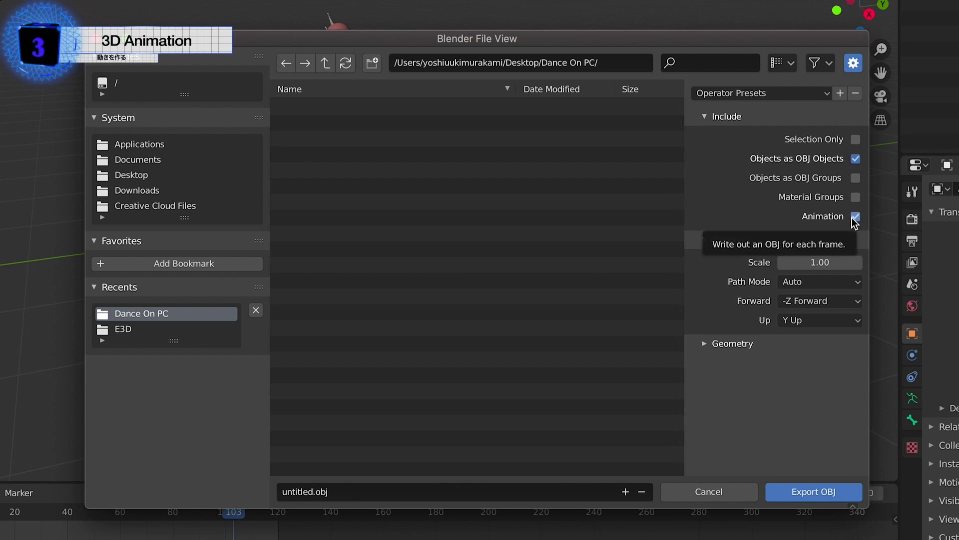
click(822, 490)
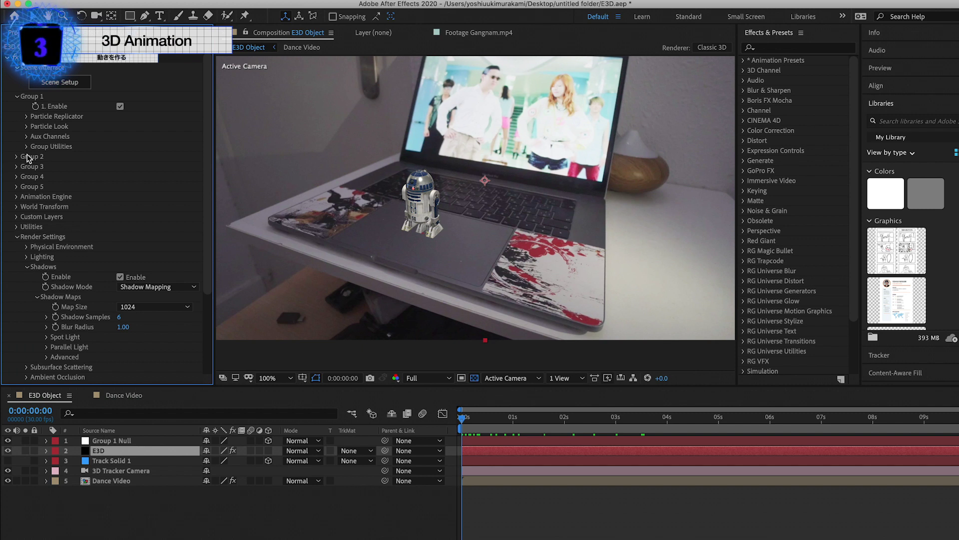
Launch Element's Scene Setup and open File > Import > 3D Object
click(69, 89)
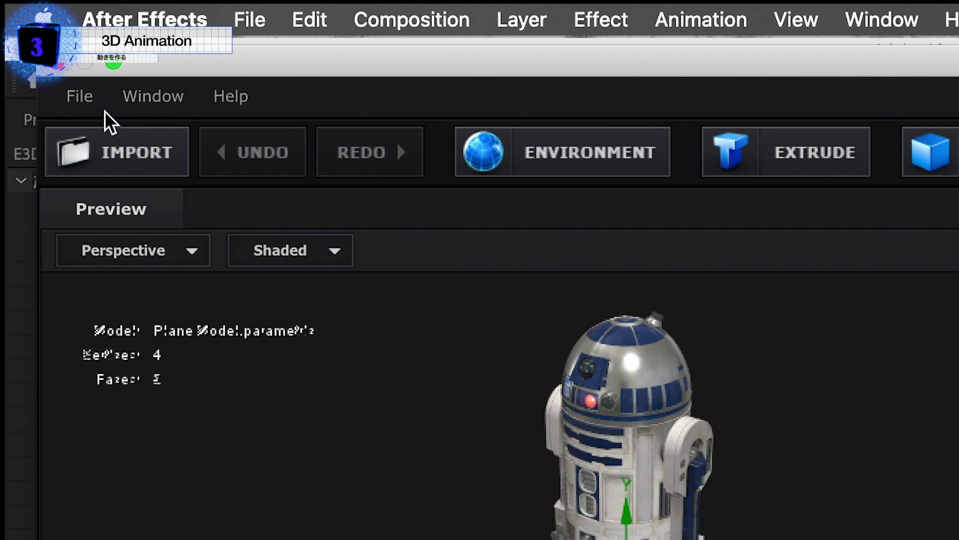
click(88, 100)
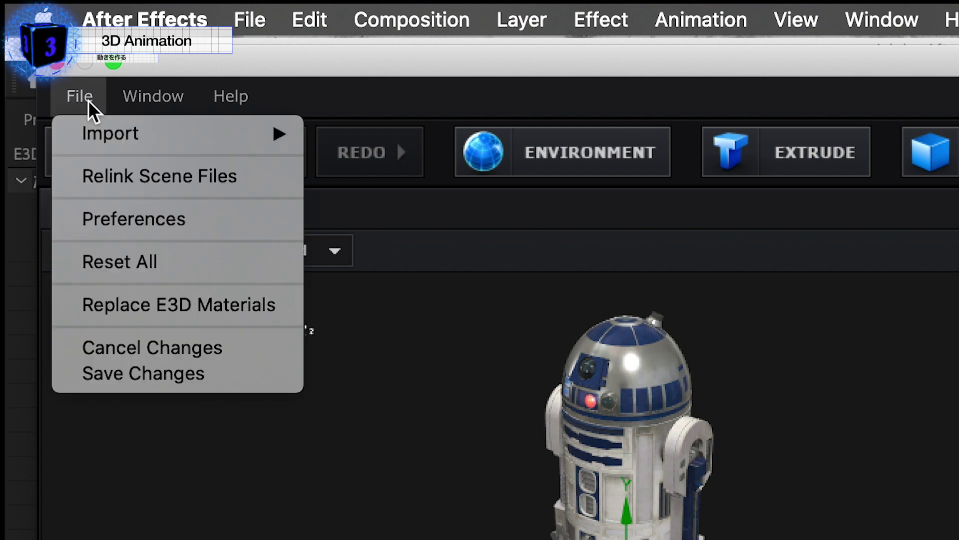
mouse_move(158, 130)
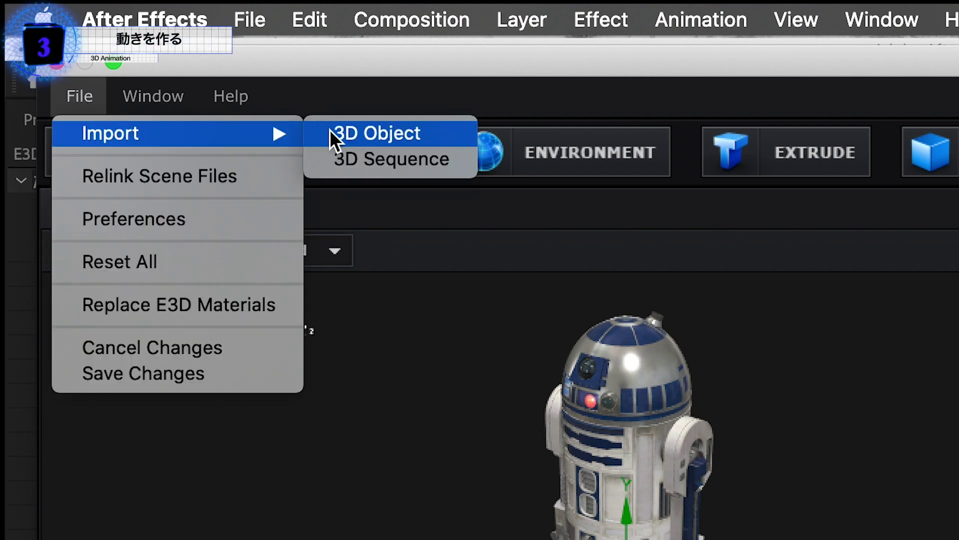
click(155, 70)
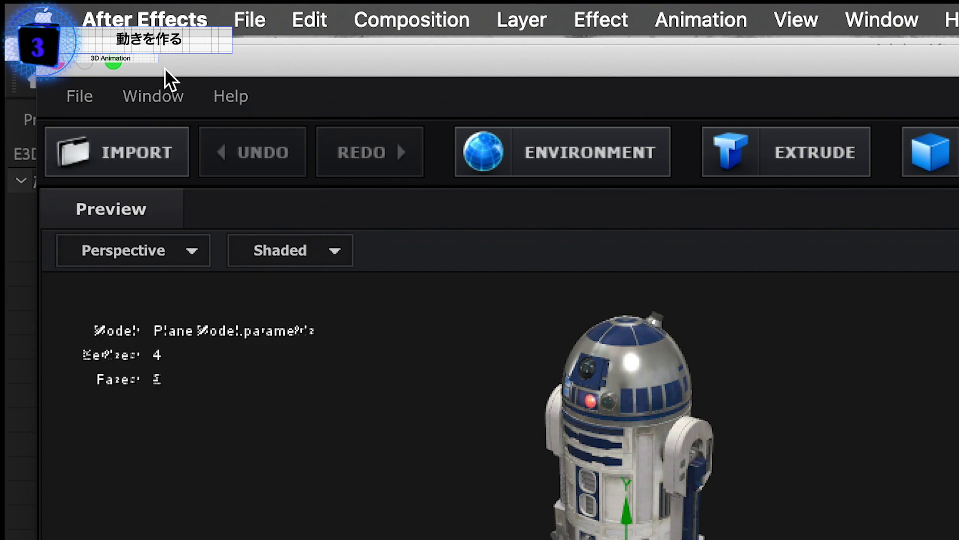
click(82, 97)
mouse_move(133, 134)
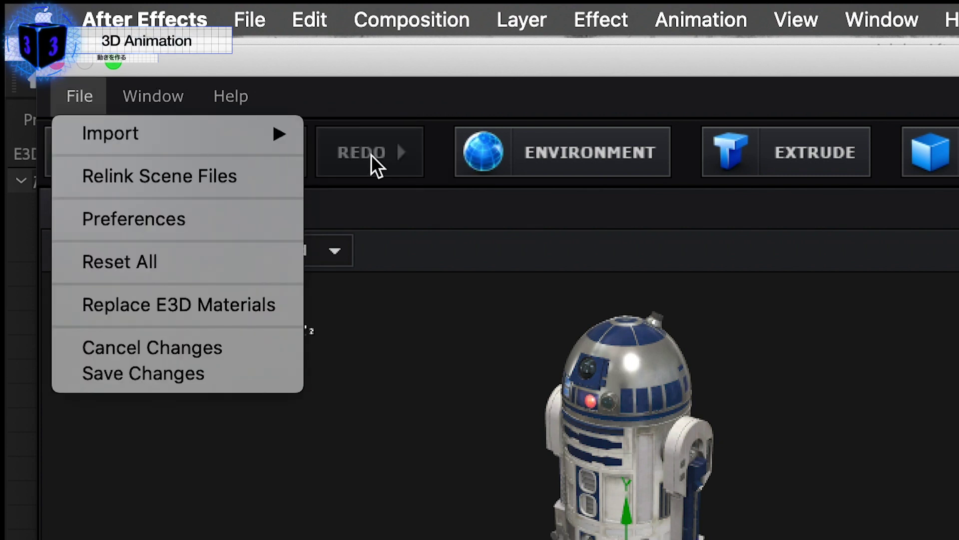
click(370, 157)
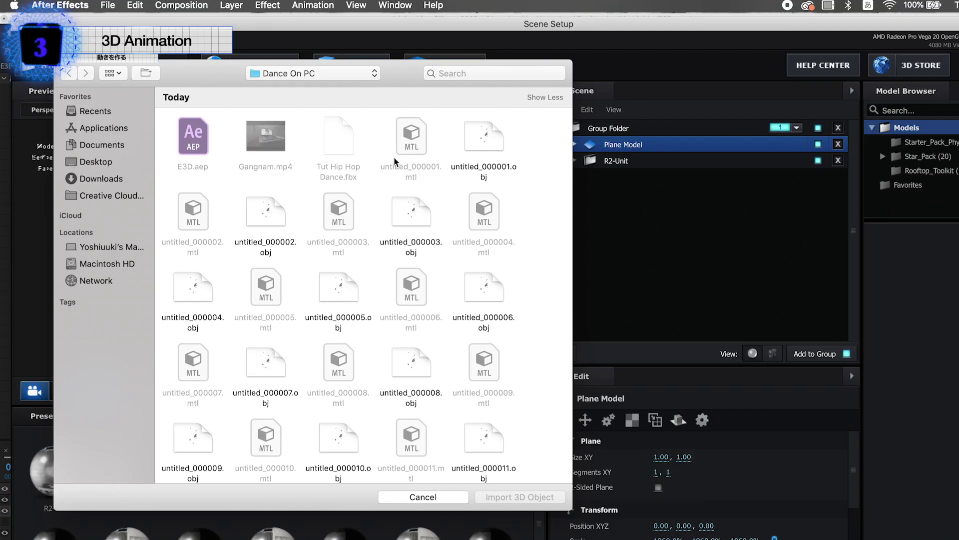
Import untitled_000001.obj with Bottom alignment, normalize its size, and hide the R2-Unit model
click(499, 152)
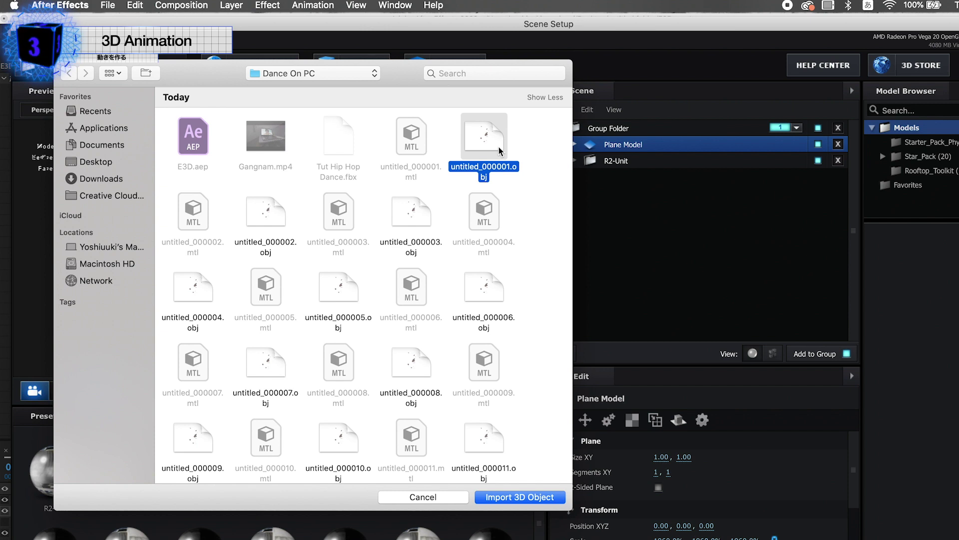
click(520, 497)
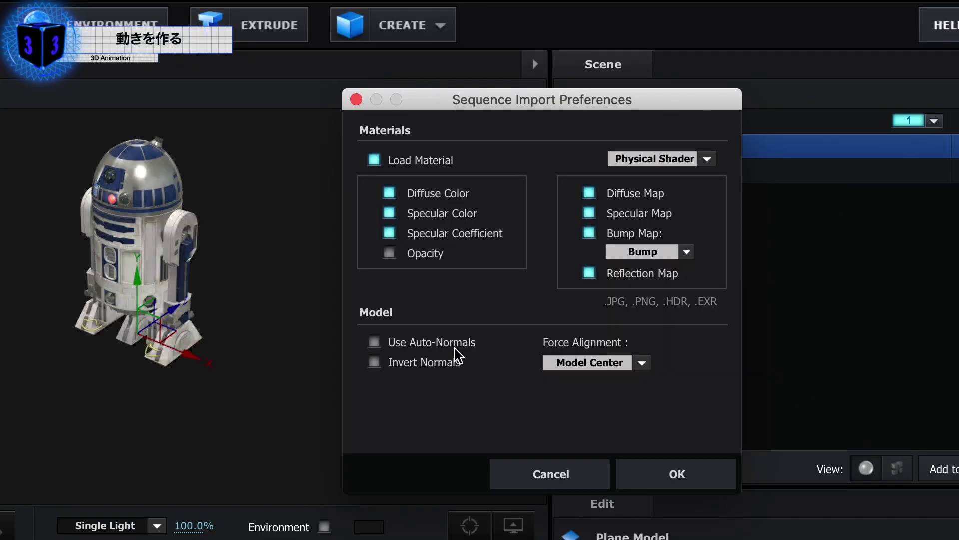
click(597, 362)
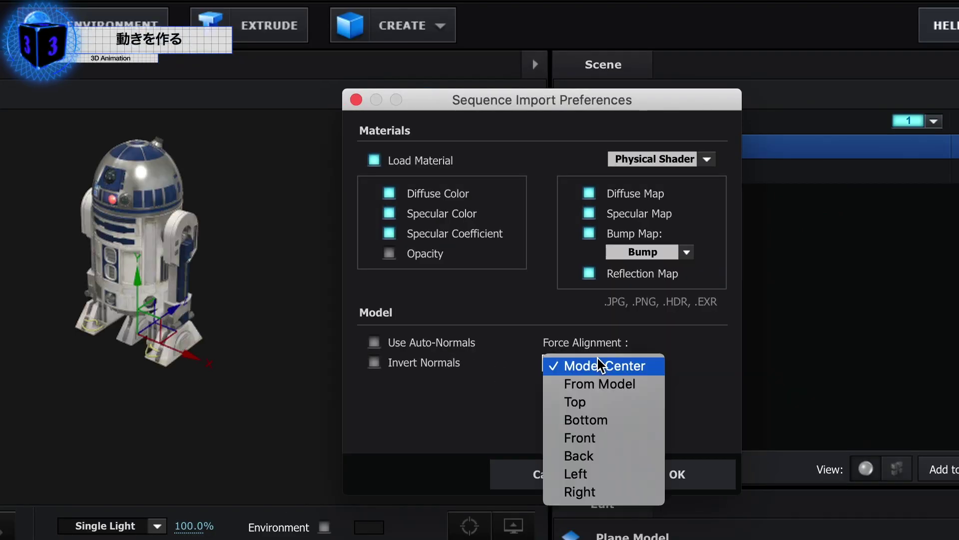
click(597, 421)
click(650, 472)
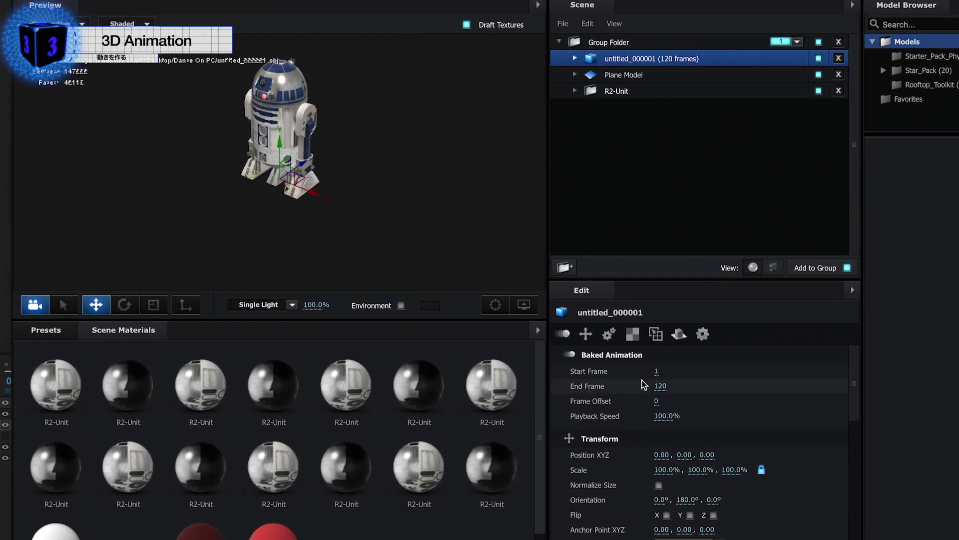
click(659, 485)
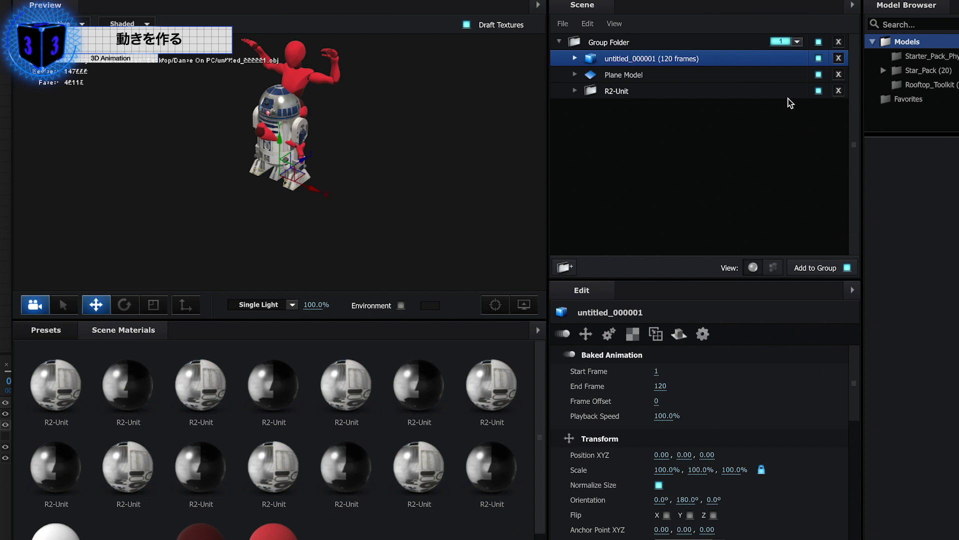
click(818, 90)
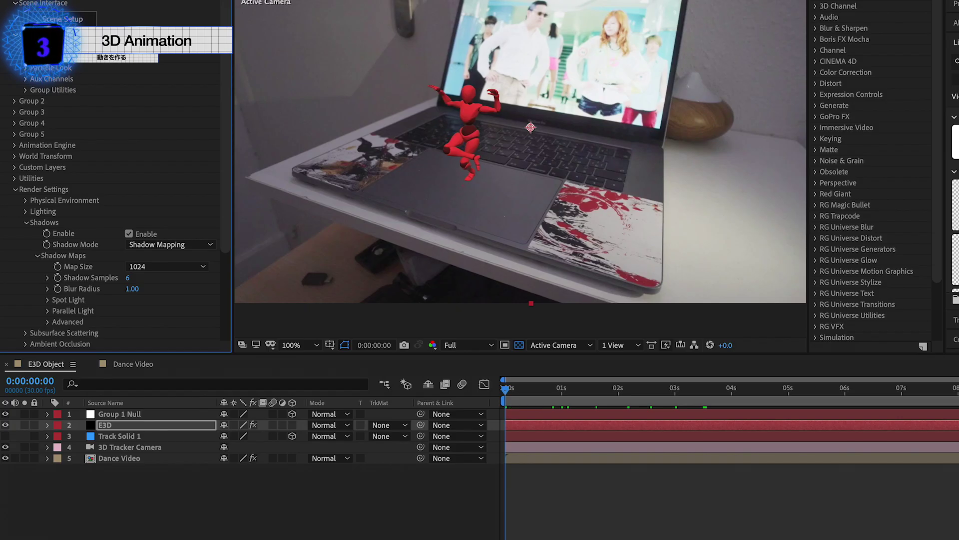
Preview the dance, then set Group 1's Baked Animation playback speed to 79%
key(space)
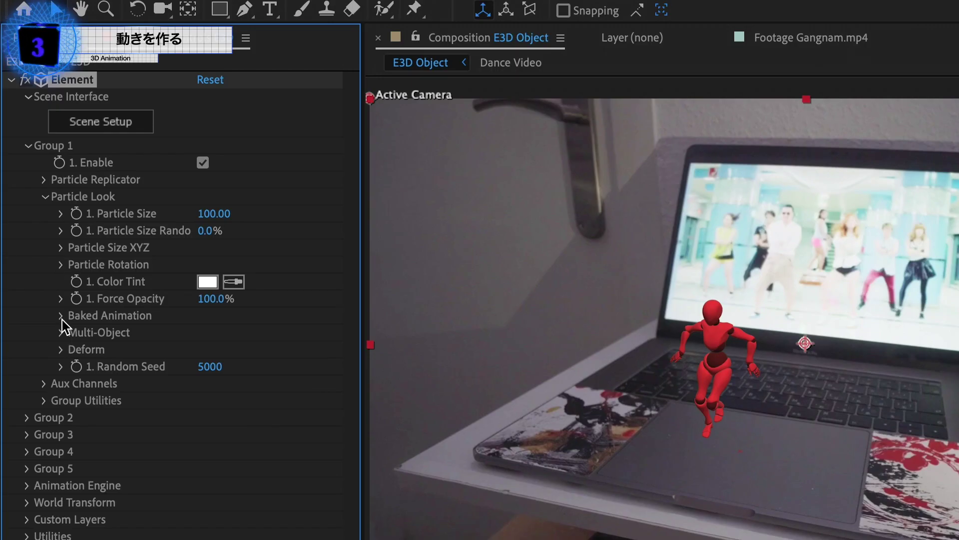
click(61, 316)
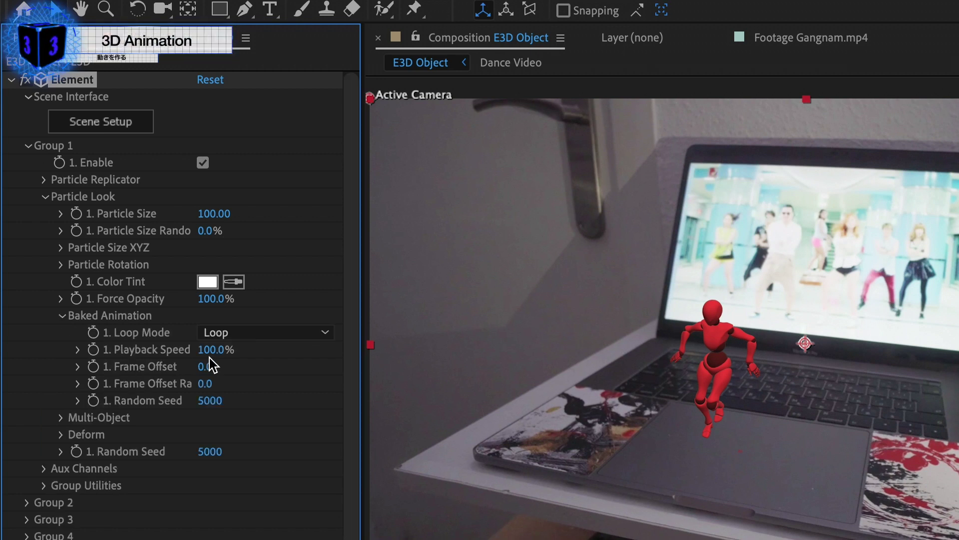
drag(234, 355, 322, 366)
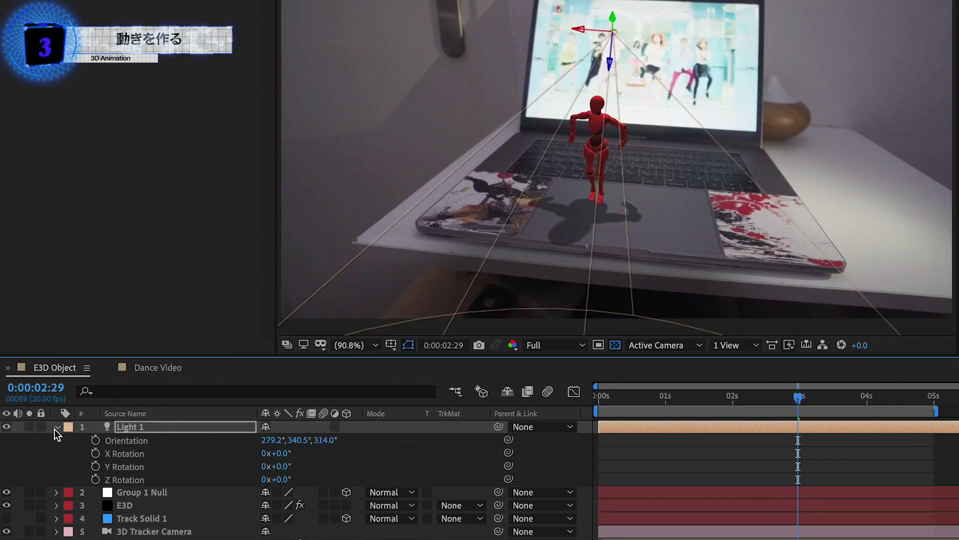
Lower Light 1's Shadow Darkness to 15% in its Light Options
click(56, 428)
click(57, 427)
click(71, 532)
scroll(85, 533, down, 3)
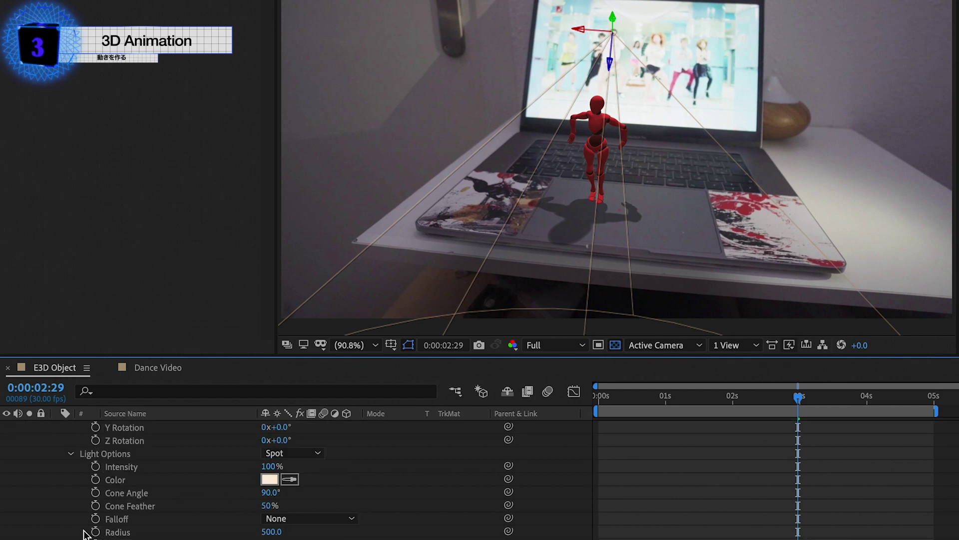
scroll(126, 535, down, 2)
scroll(133, 534, down, 3)
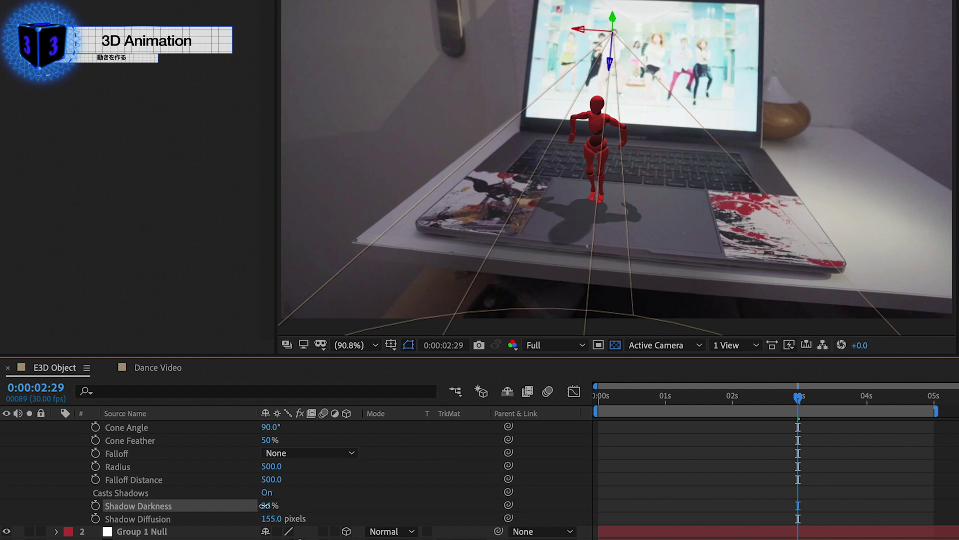
drag(264, 505, 257, 506)
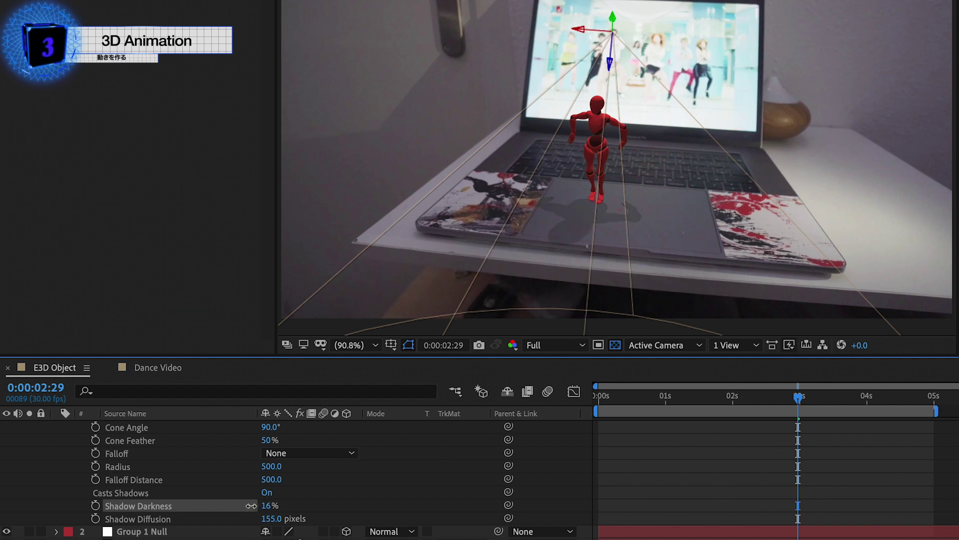
Adjust Light 1's Cone Feather, settling at 25% for a softer edge
click(370, 453)
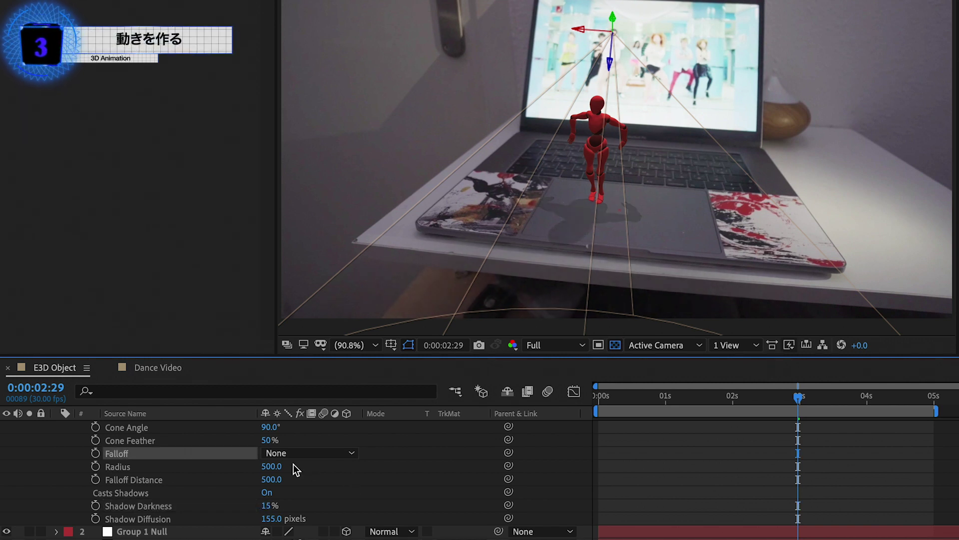
drag(270, 439, 307, 440)
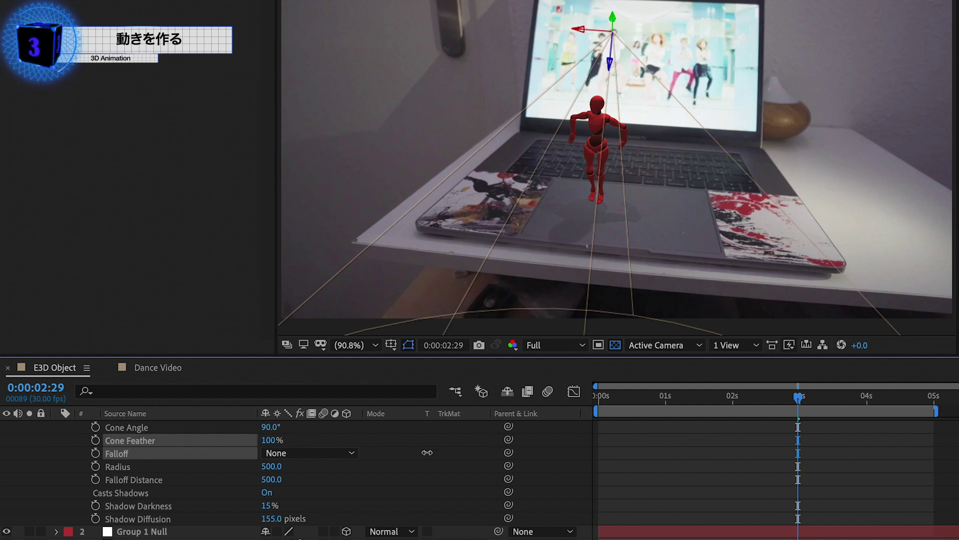
drag(412, 451, 341, 456)
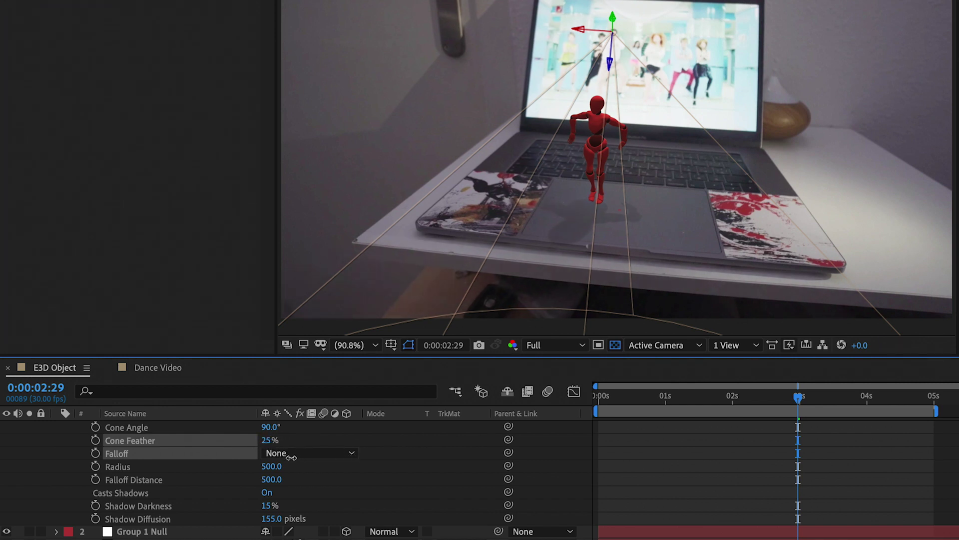
drag(291, 457, 229, 459)
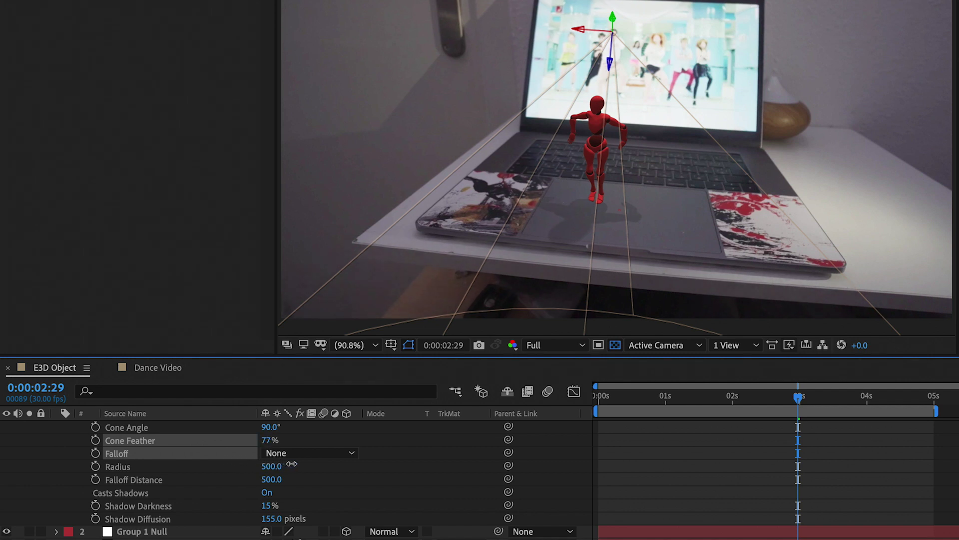